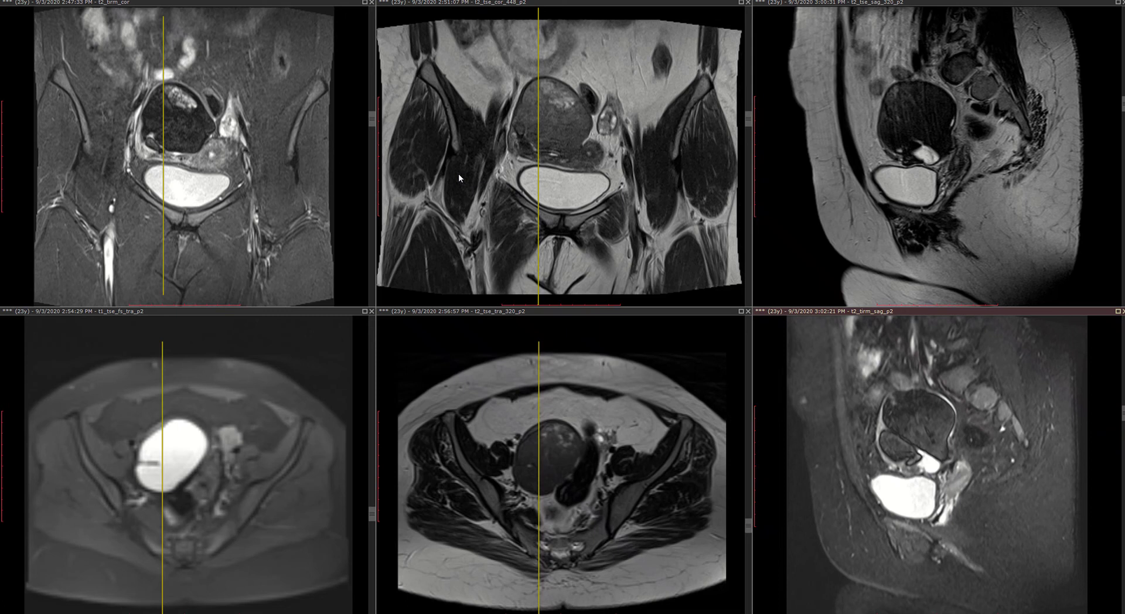
# - Activate the top-left coronal viewport and page both coronal series to slices through the hip joints
pyautogui.click(221, 227)
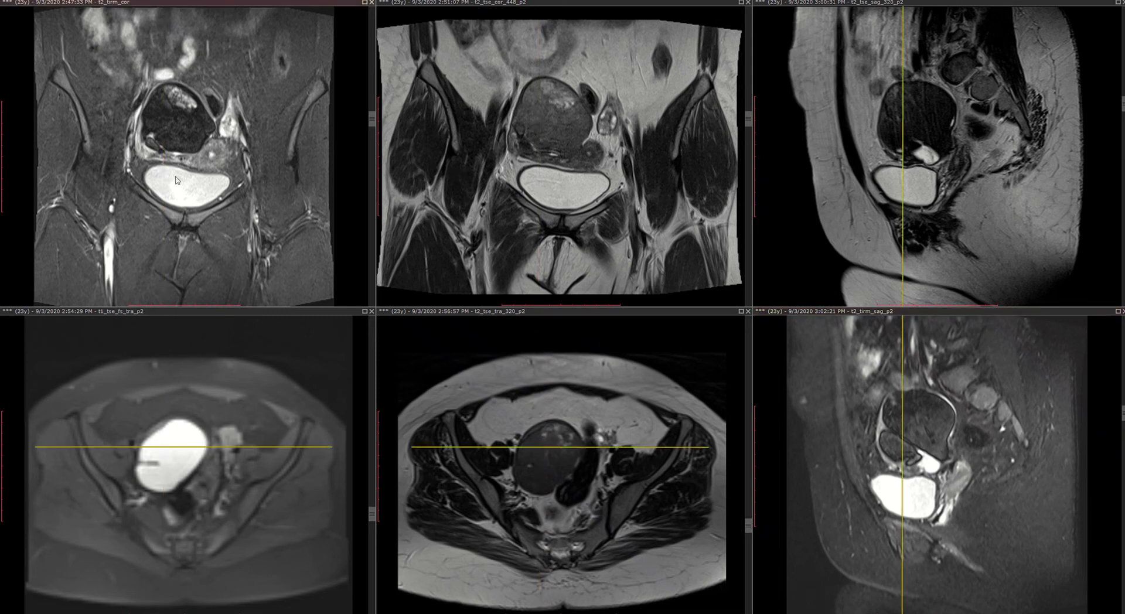
pyautogui.scroll(-5, 175, 179)
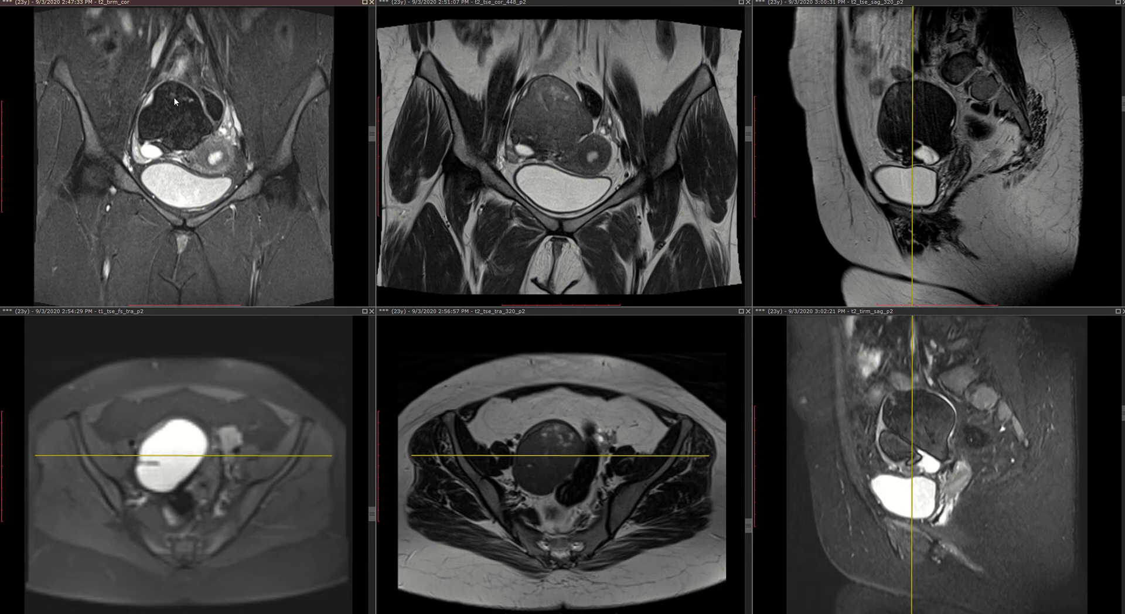
pyautogui.scroll(-5, 524, 75)
pyautogui.click(610, 483)
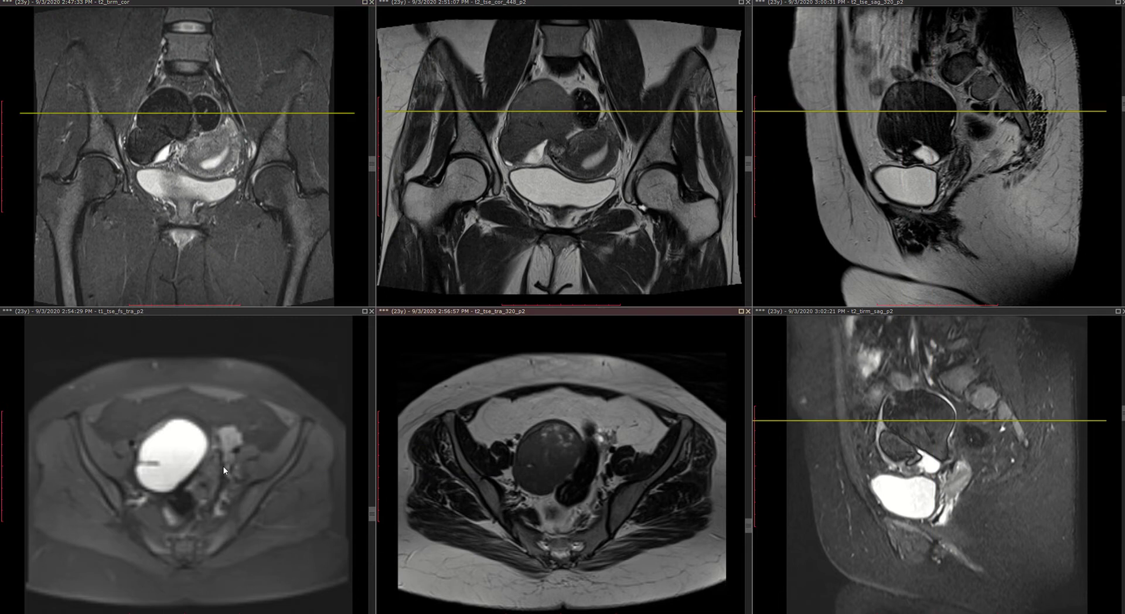
pyautogui.scroll(5, 224, 470)
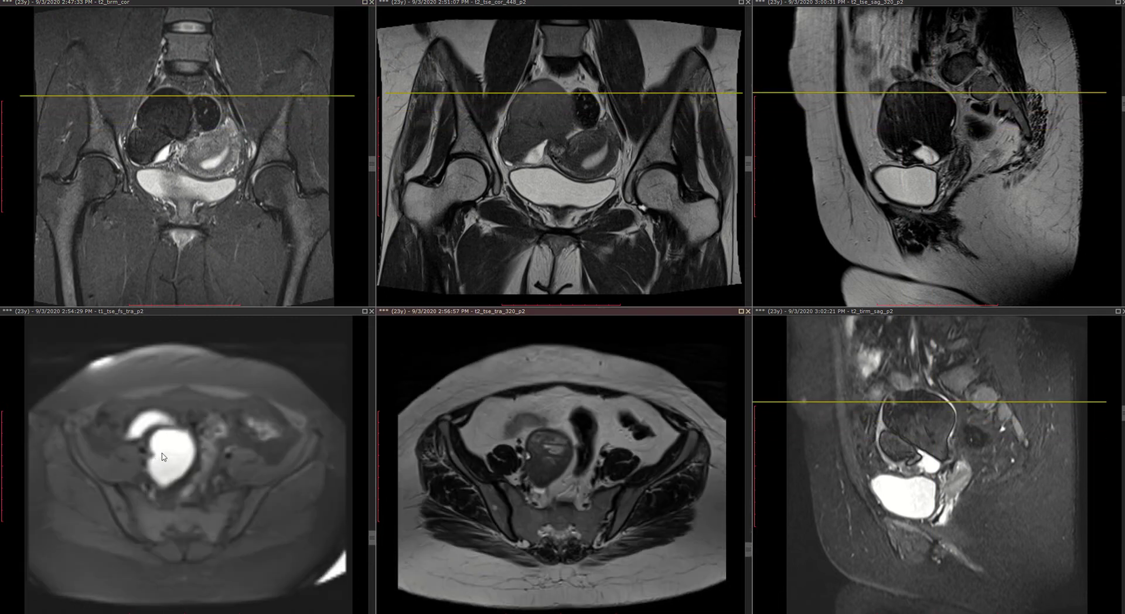
pyautogui.scroll(-5, 163, 456)
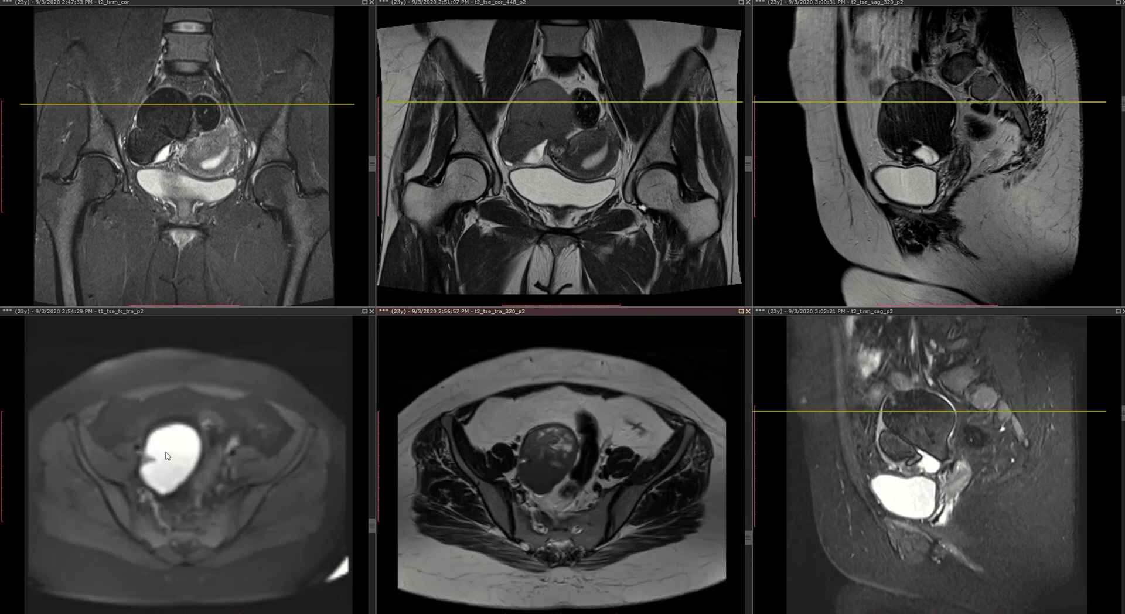
pyautogui.scroll(-8, 165, 455)
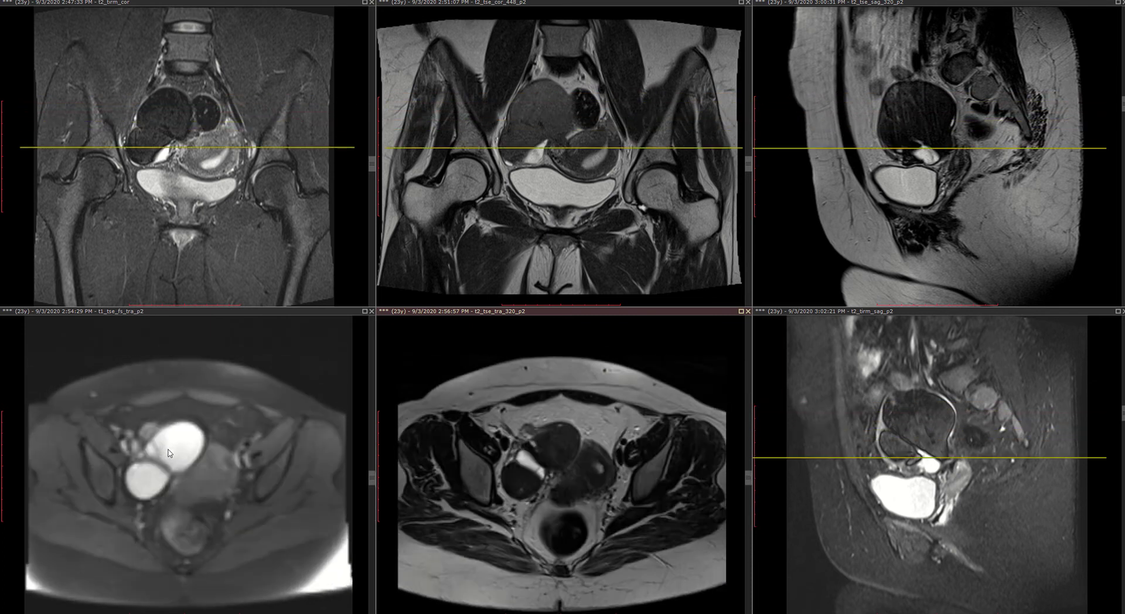
pyautogui.scroll(10, 169, 453)
pyautogui.scroll(-3, 169, 453)
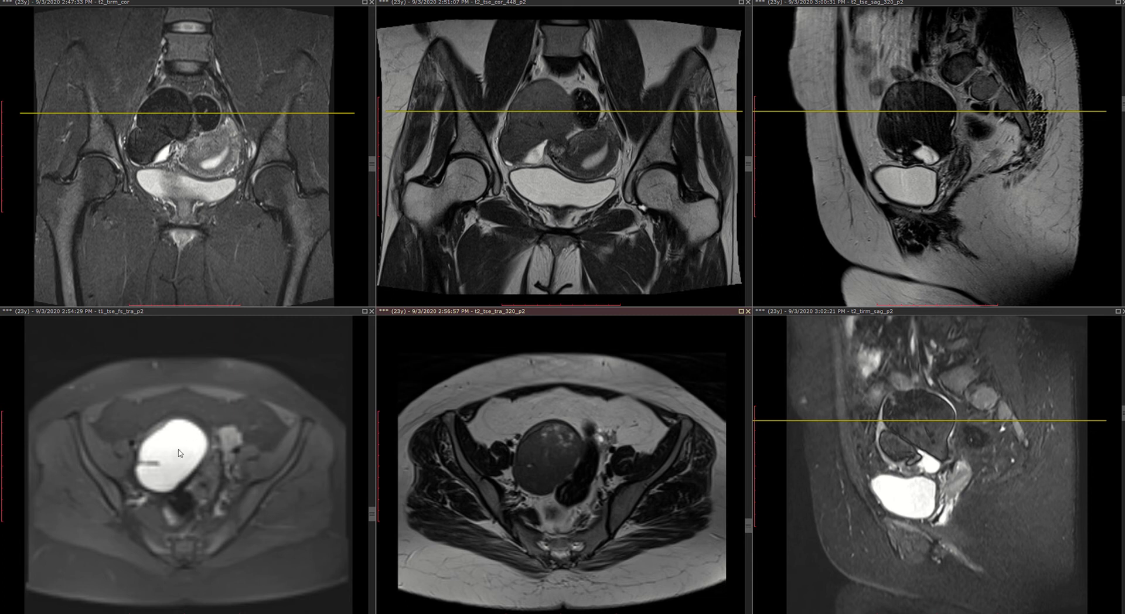
# - Page back and forth through the axial slices to a level through the large pelvic mass
pyautogui.scroll(10, 176, 455)
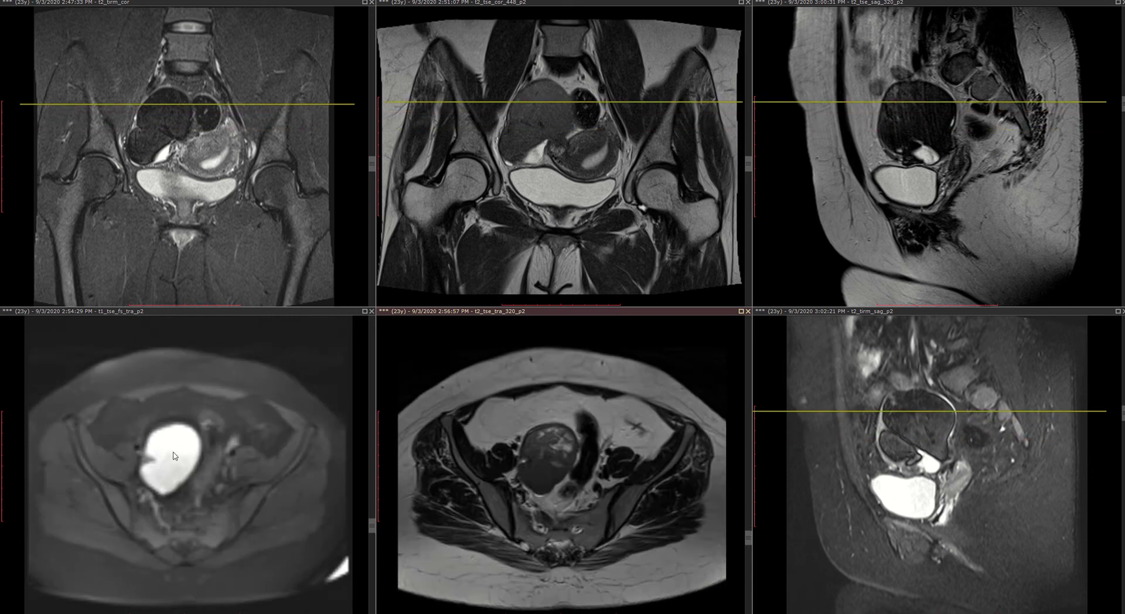
pyautogui.scroll(-10, 176, 455)
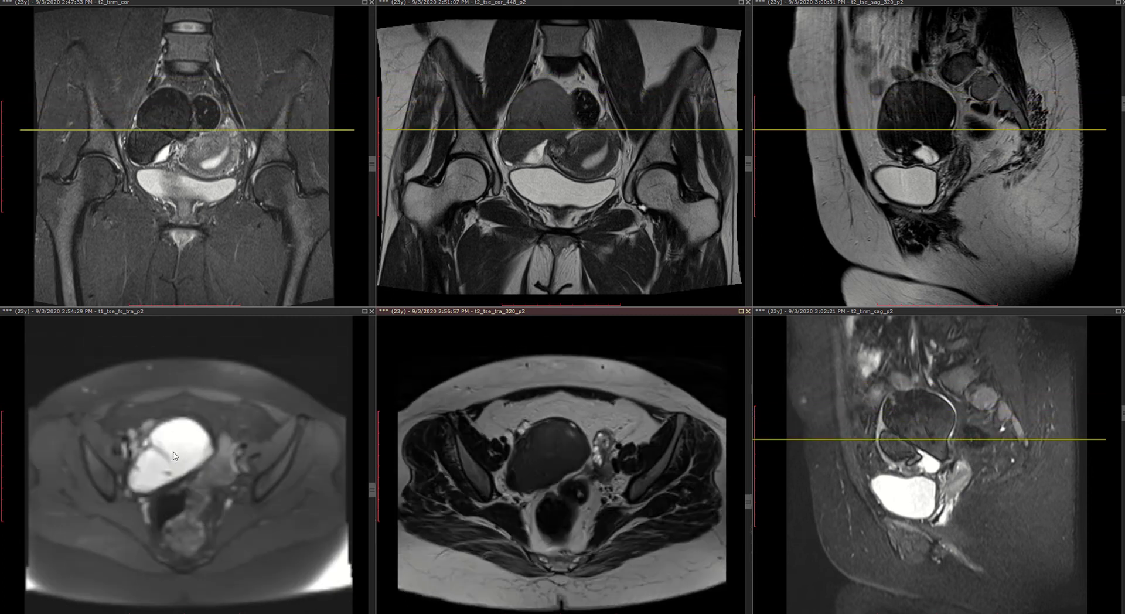
pyautogui.scroll(-5, 173, 455)
pyautogui.scroll(5, 173, 455)
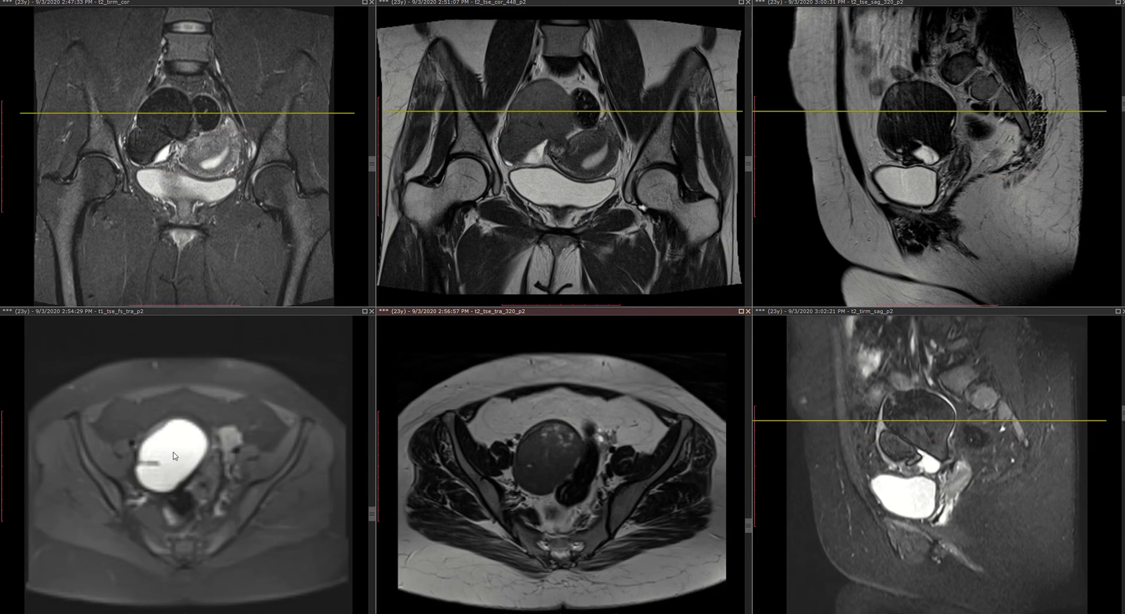
pyautogui.scroll(-4, 174, 455)
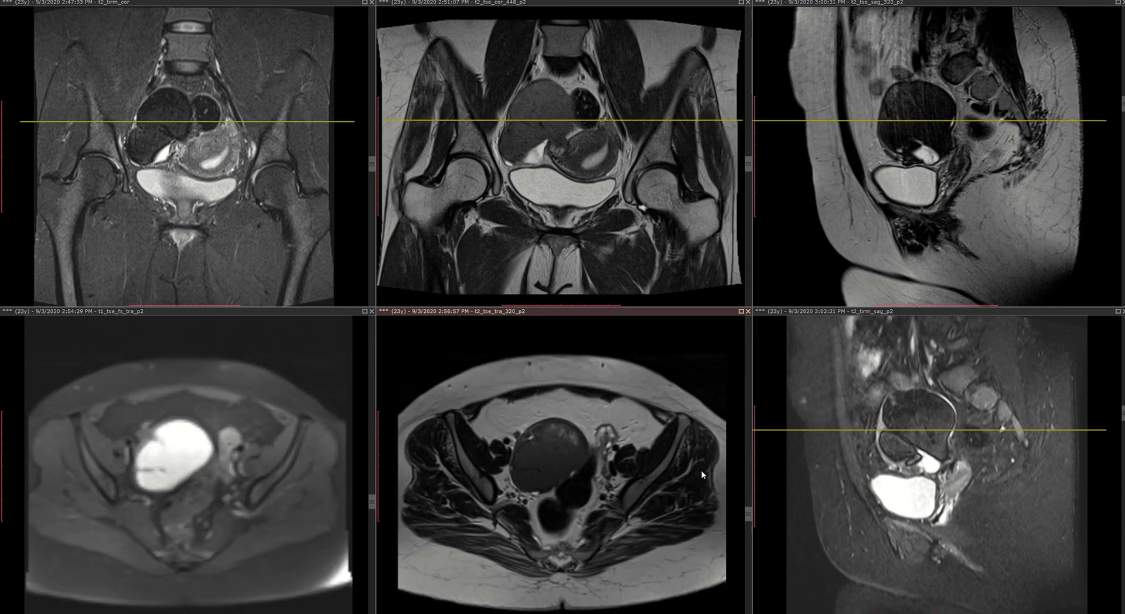
pyautogui.scroll(6, 697, 470)
pyautogui.scroll(-10, 633, 476)
pyautogui.scroll(5, 634, 475)
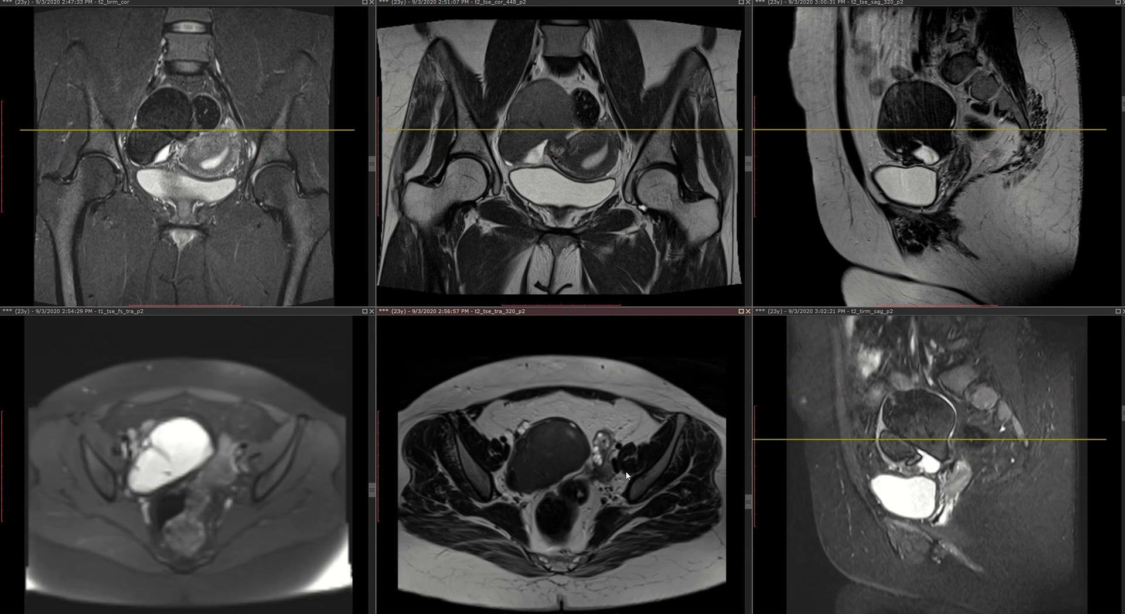
pyautogui.scroll(-2, 550, 467)
pyautogui.scroll(-2, 549, 466)
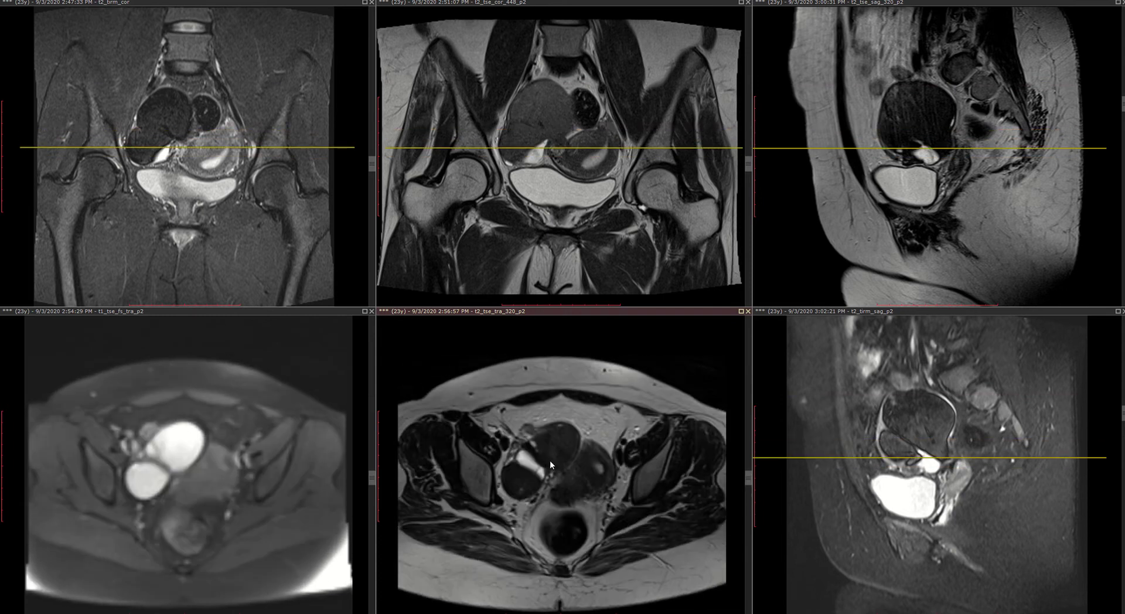
pyautogui.scroll(-2, 549, 460)
pyautogui.scroll(5, 550, 460)
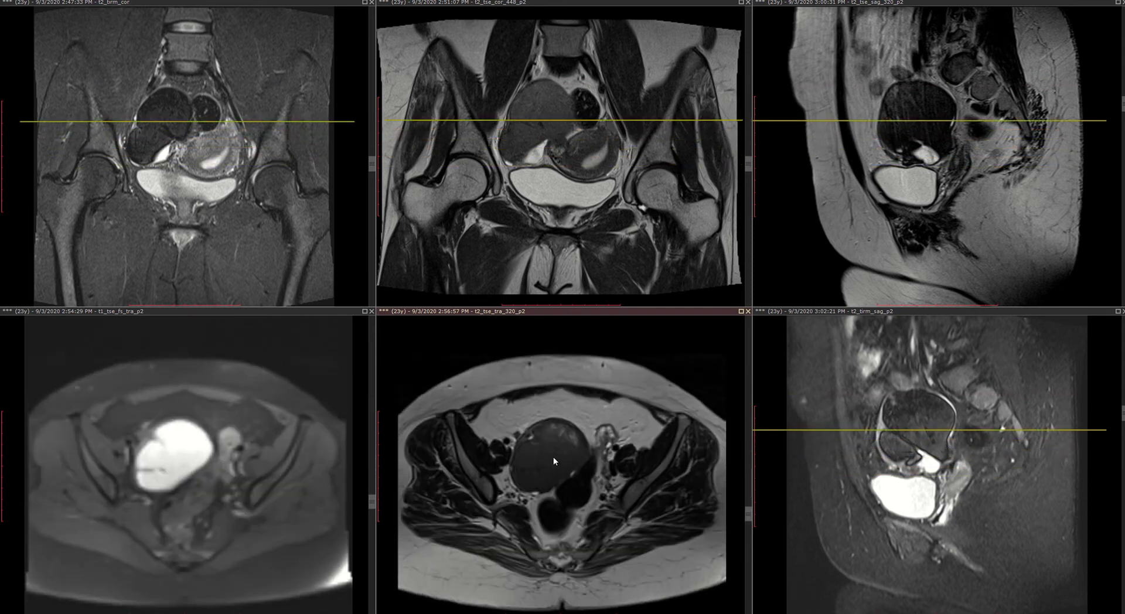
pyautogui.scroll(1, 659, 470)
pyautogui.scroll(-4, 656, 470)
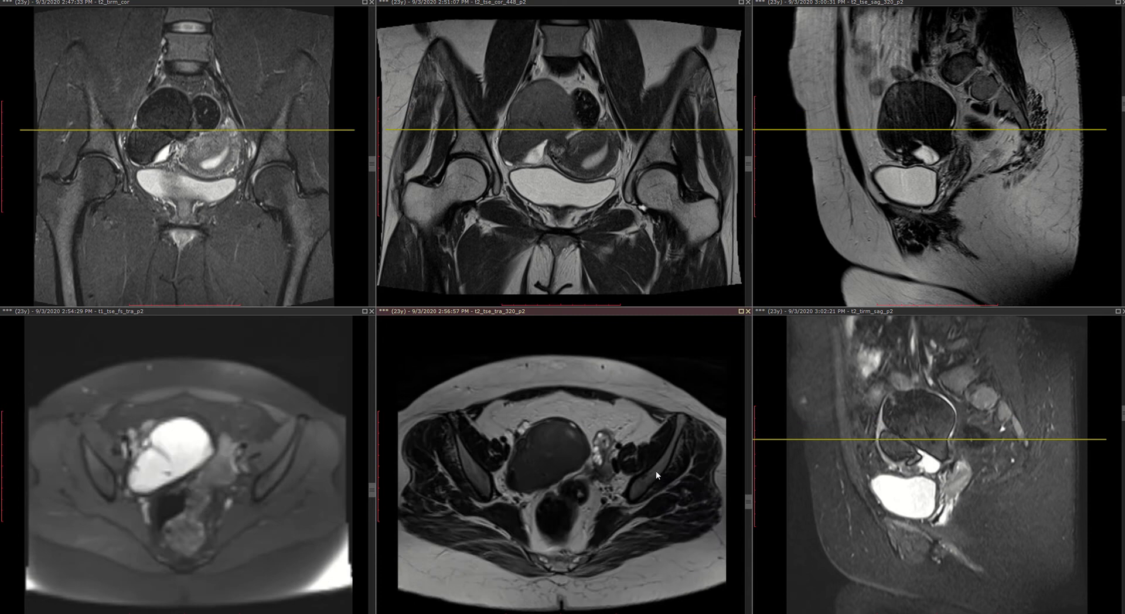
pyautogui.scroll(-1, 654, 474)
pyautogui.scroll(2, 654, 476)
pyautogui.scroll(-2, 653, 476)
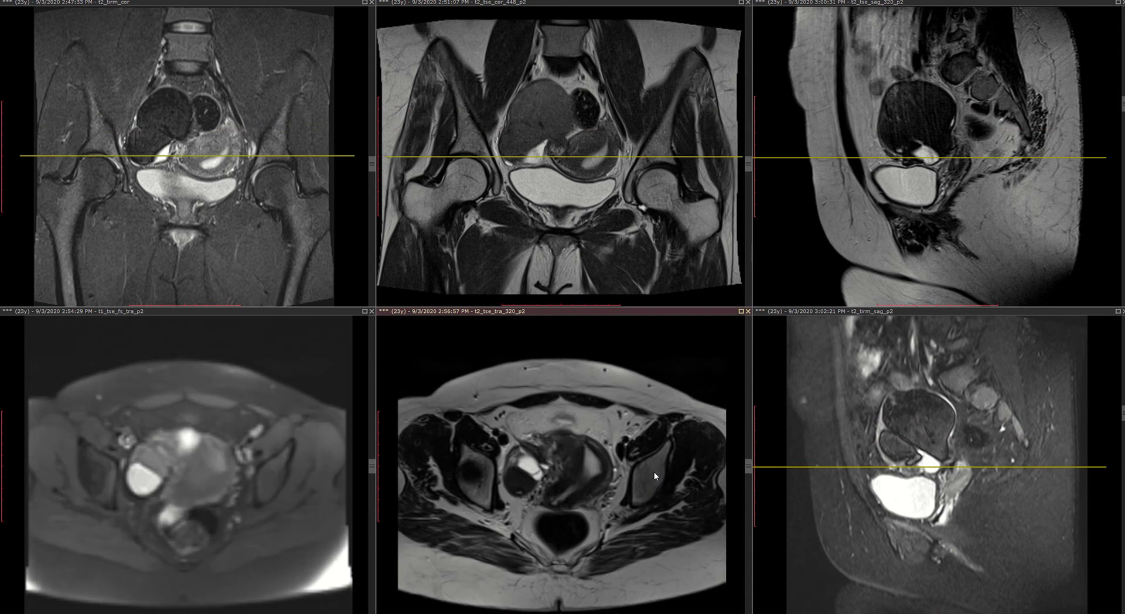
pyautogui.scroll(3, 654, 476)
pyautogui.scroll(-2, 653, 472)
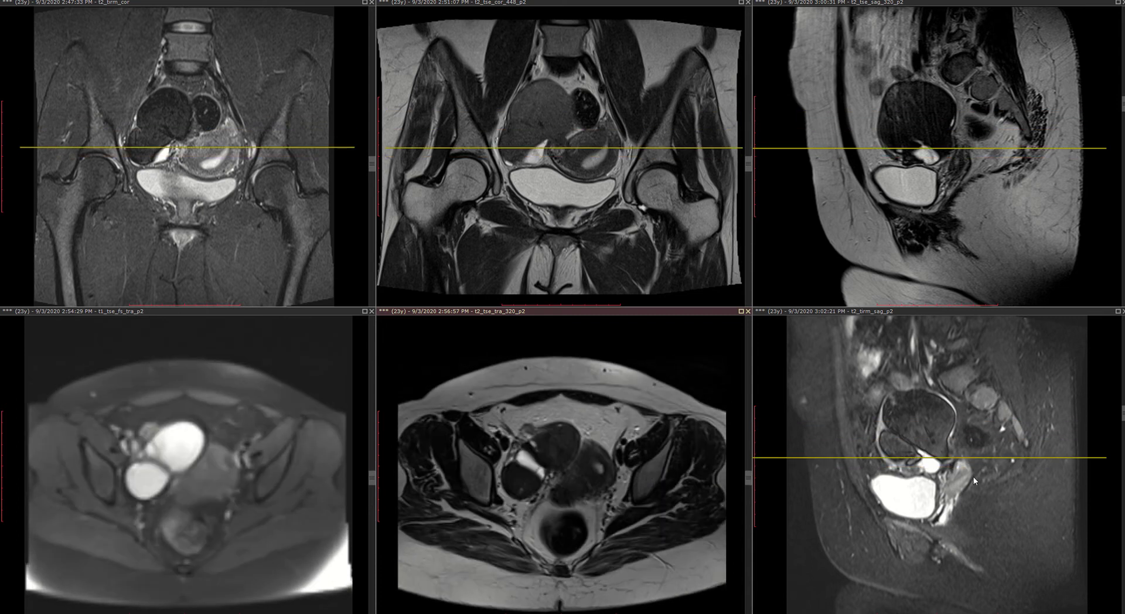
# - Make the bottom-right sagittal series the reference, showing its plane as vertical lines elsewhere
pyautogui.click(932, 472)
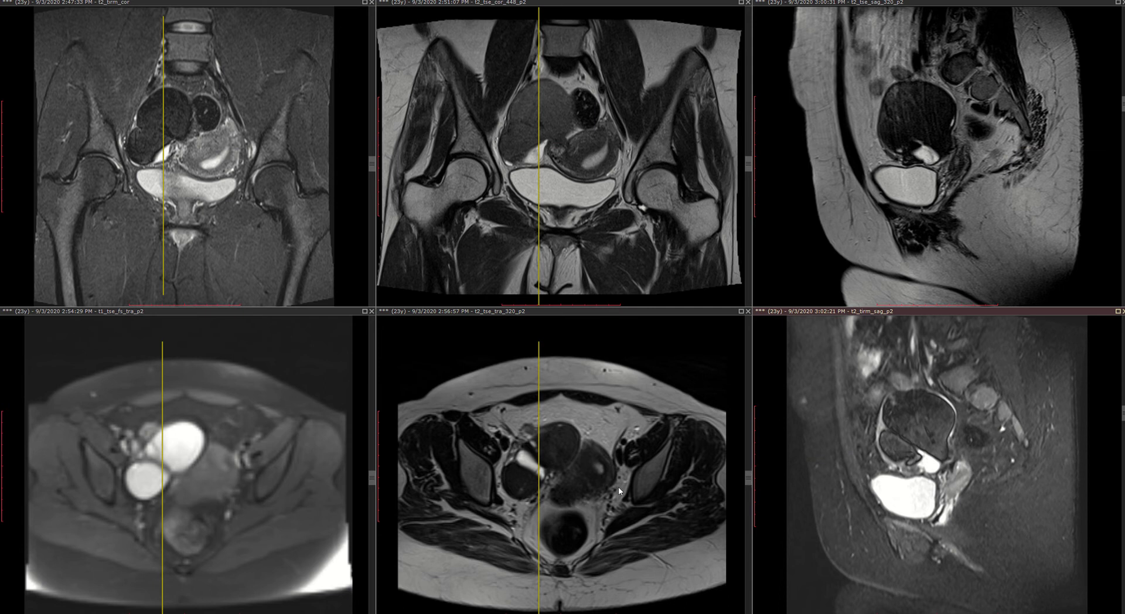
pyautogui.scroll(-5, 567, 487)
pyautogui.scroll(8, 567, 486)
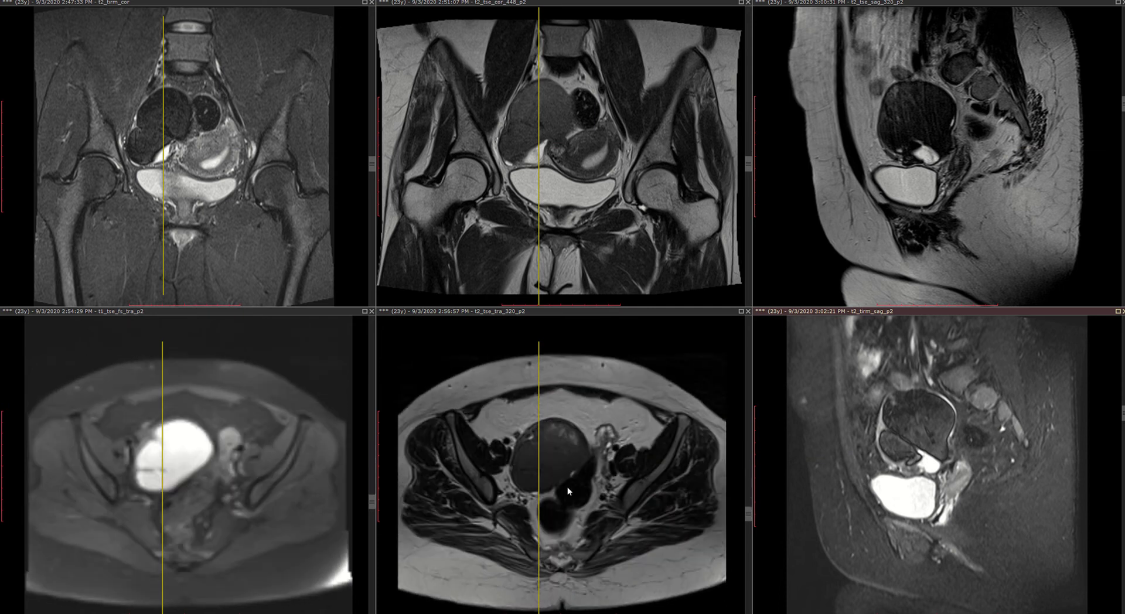
pyautogui.scroll(3, 631, 444)
# - Zoom into the axial images and settle both axial series at the mid-pelvis cyst-and-mass level
pyautogui.moveTo(616, 459); pyautogui.dragTo(626, 370)
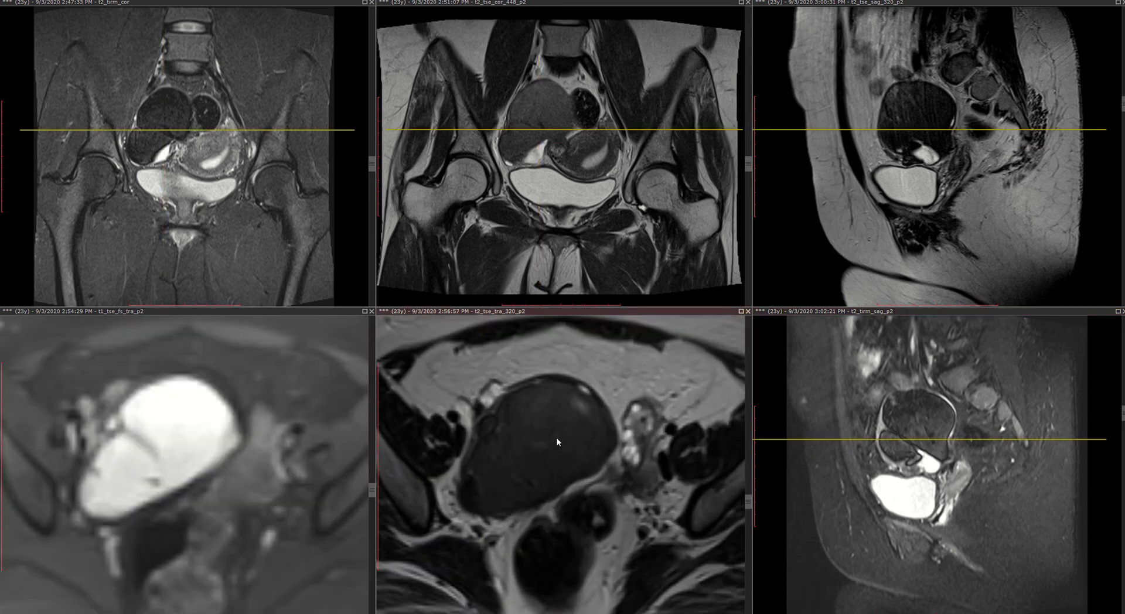
pyautogui.scroll(3, 505, 433)
pyautogui.scroll(-6, 493, 443)
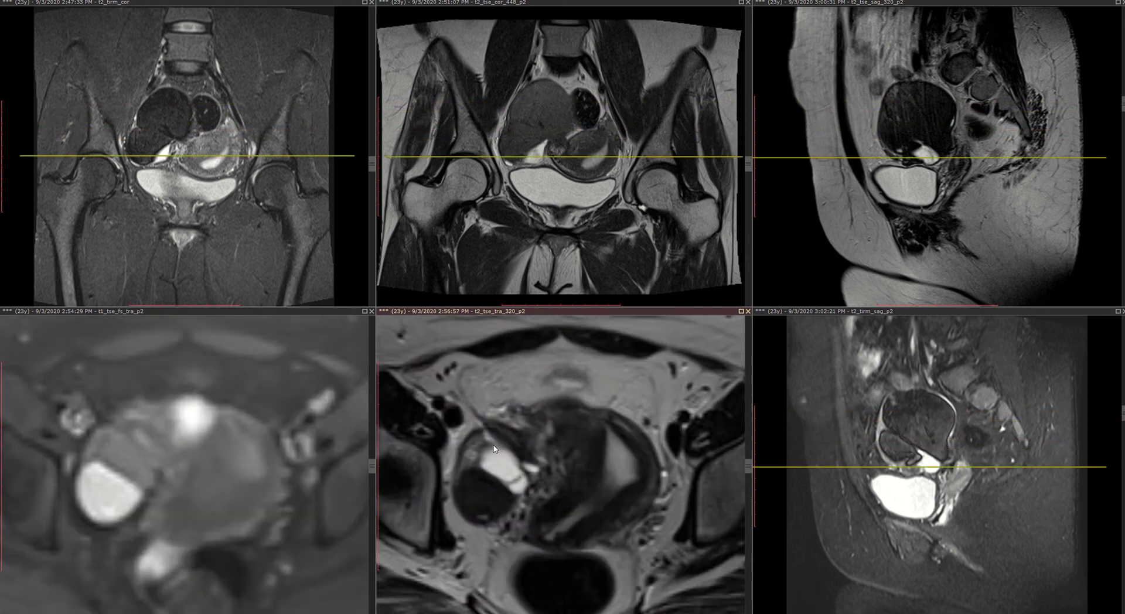
pyautogui.scroll(-3, 498, 398)
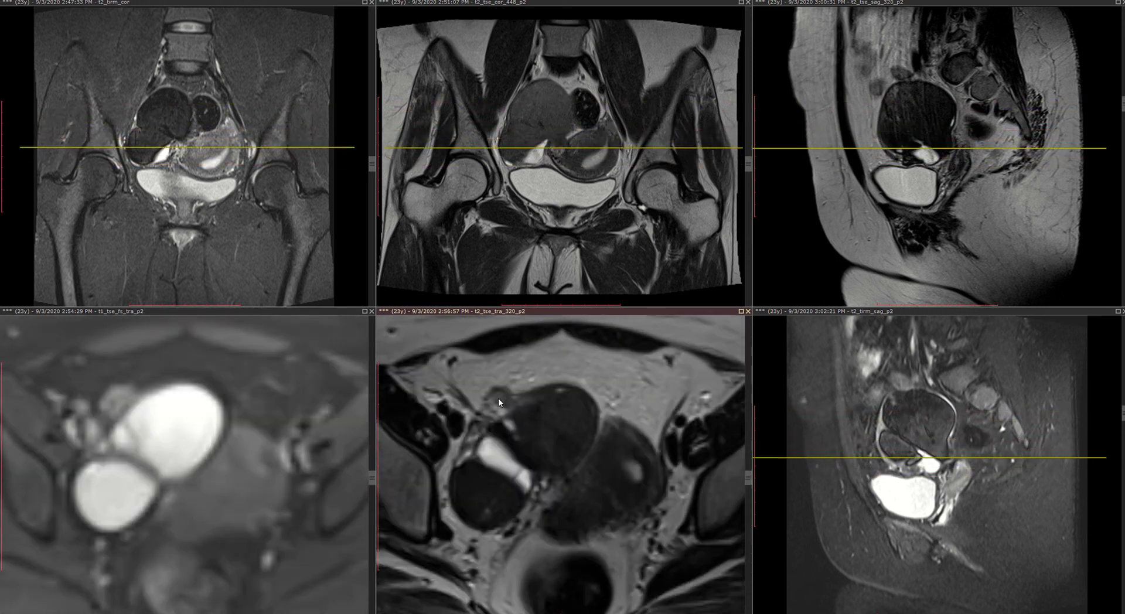
pyautogui.scroll(-3, 498, 399)
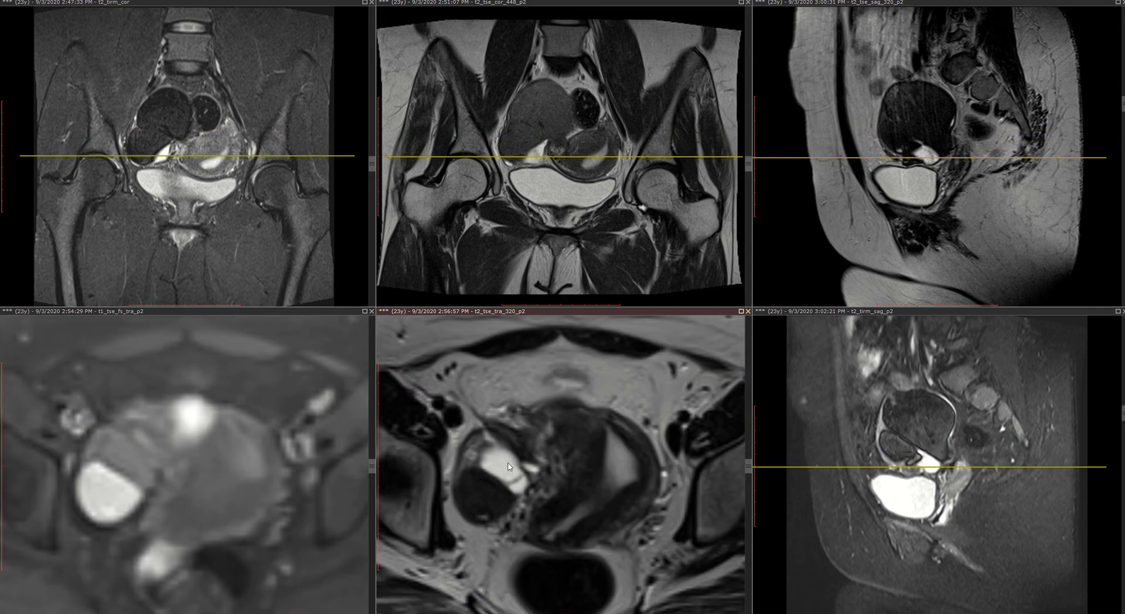
pyautogui.scroll(3, 514, 496)
pyautogui.scroll(-8, 519, 493)
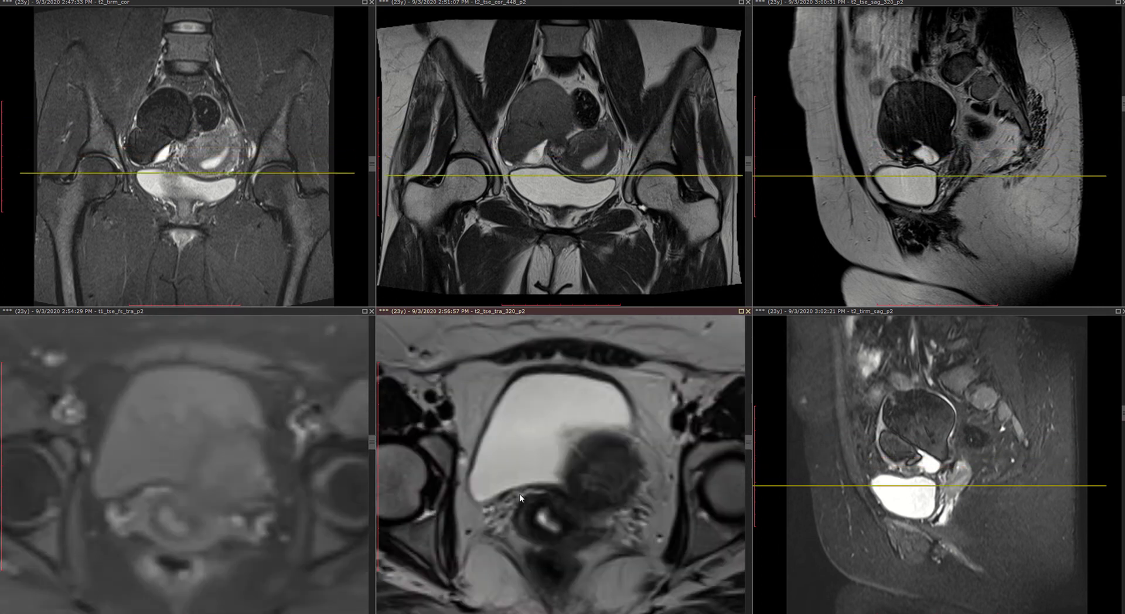
pyautogui.scroll(10, 519, 493)
pyautogui.scroll(12, 519, 493)
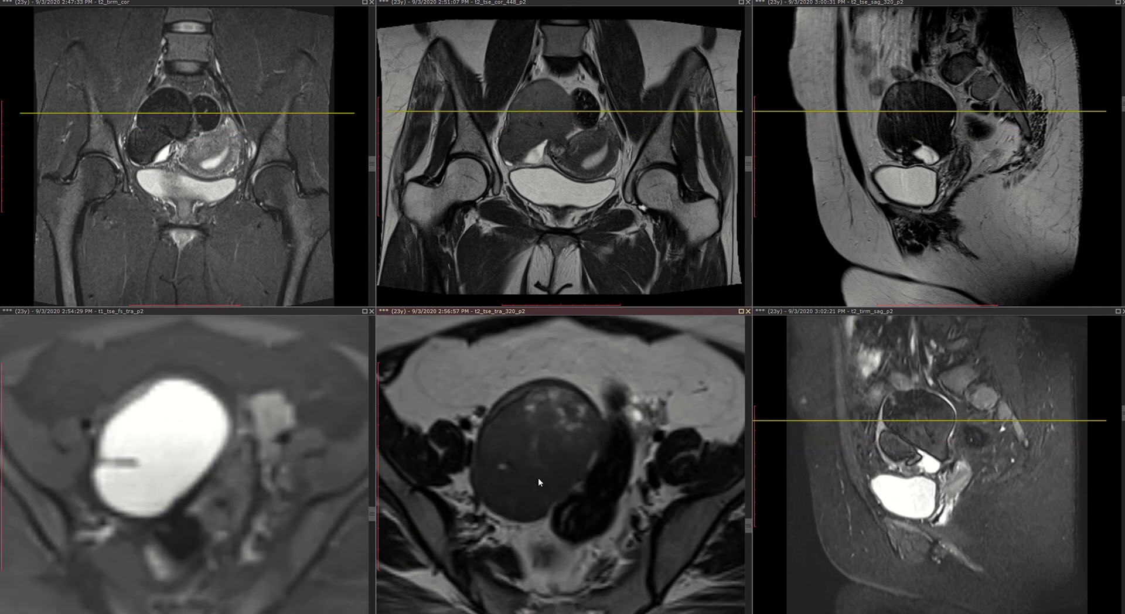
pyautogui.scroll(-18, 529, 547)
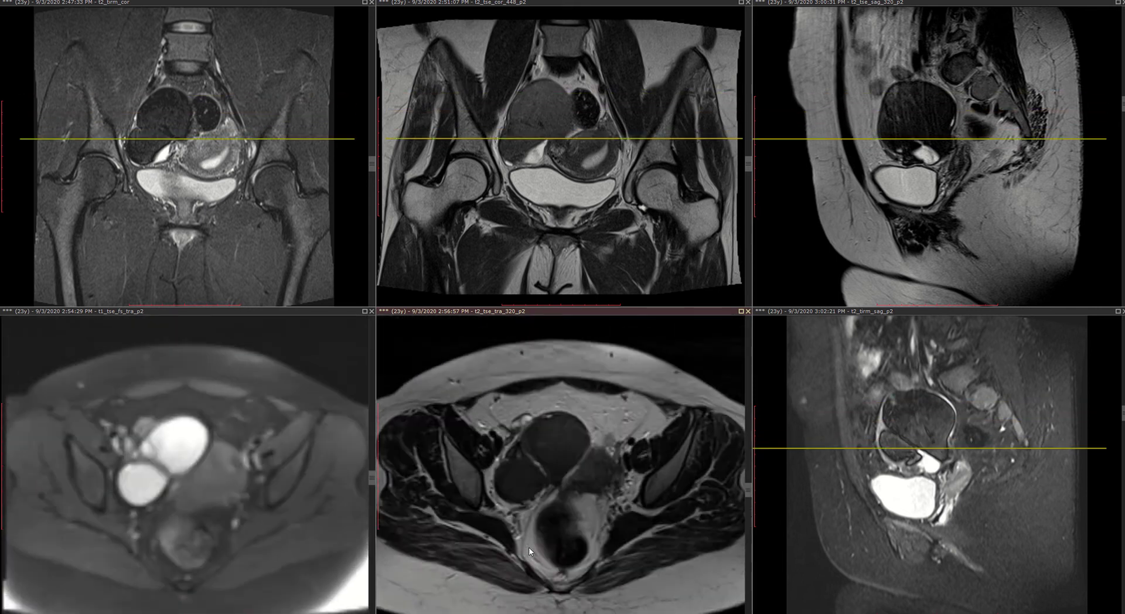
pyautogui.scroll(20, 528, 547)
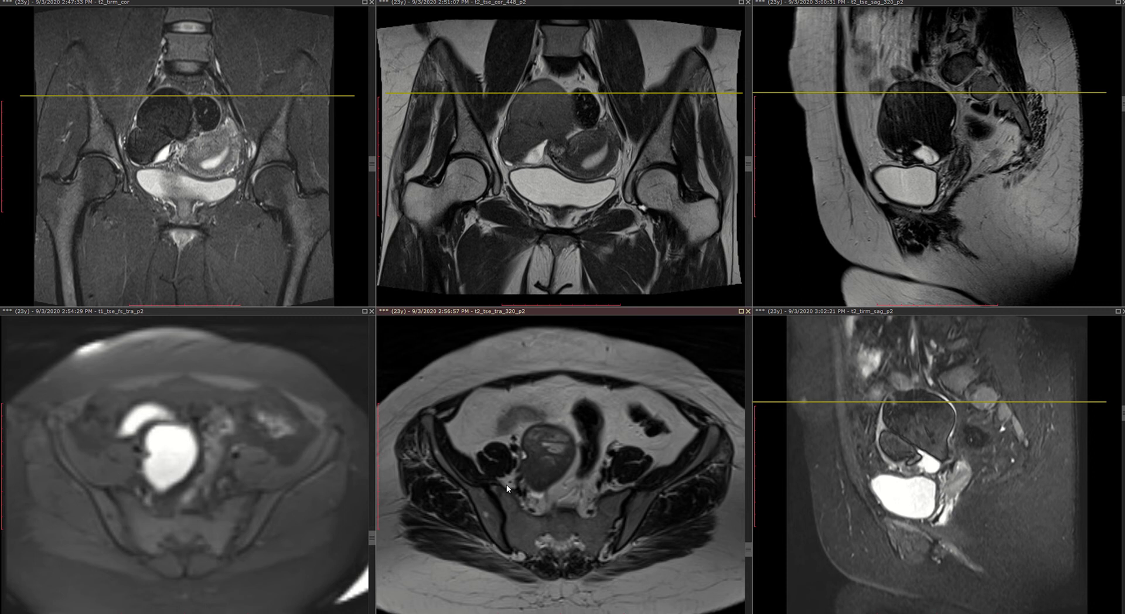
pyautogui.scroll(8, 506, 488)
pyautogui.scroll(-17, 506, 488)
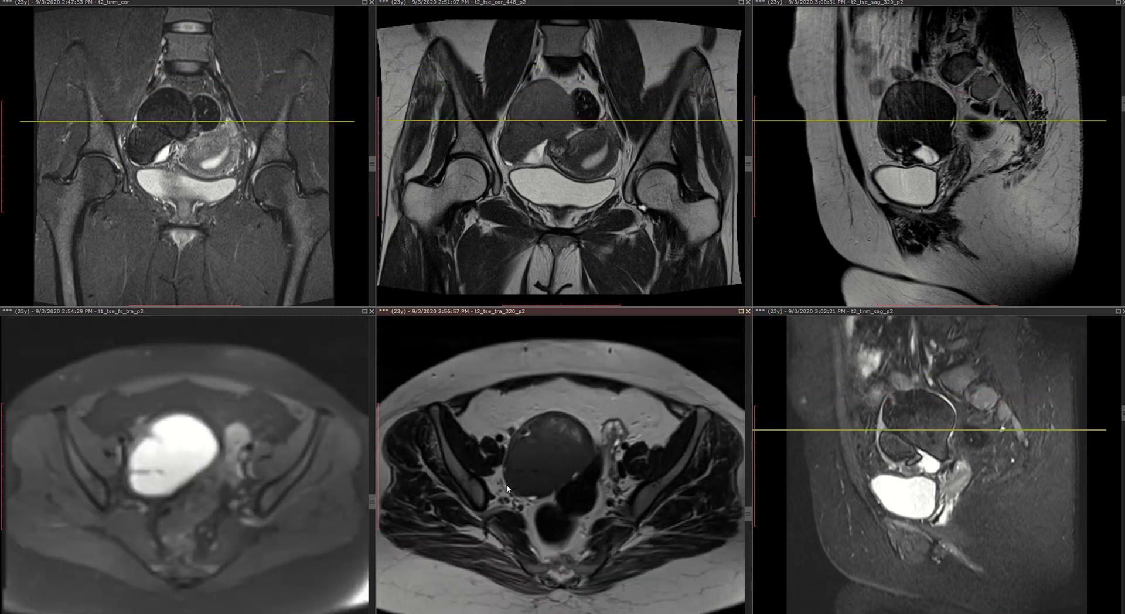
pyautogui.scroll(4, 506, 484)
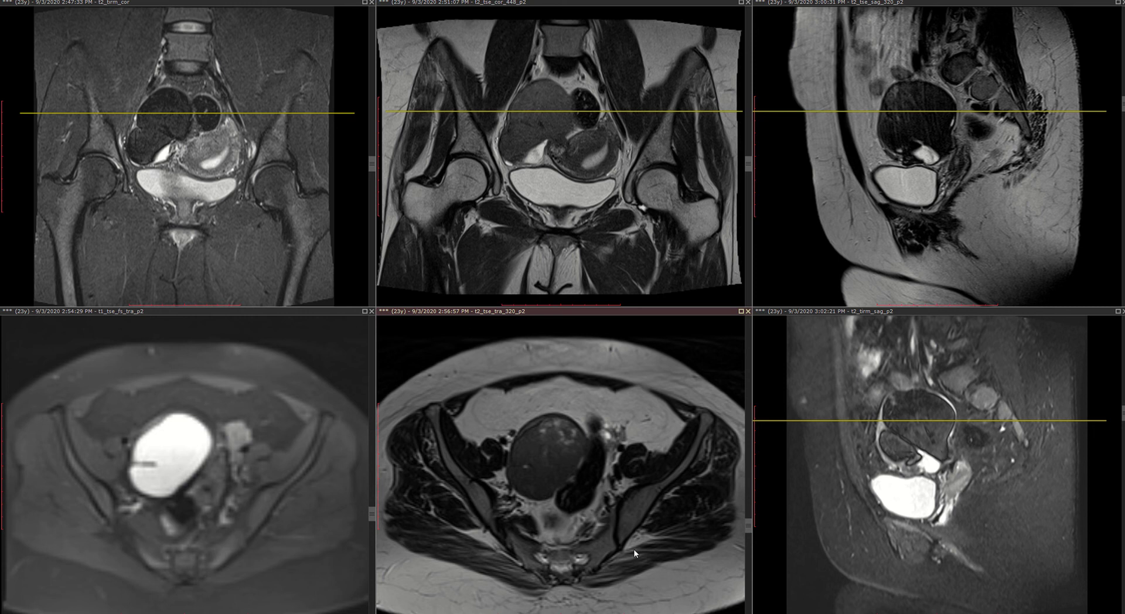
# - Activate the top-left coronal viewport and step both coronal stacks to a posterior slice through the mass
pyautogui.click(533, 202)
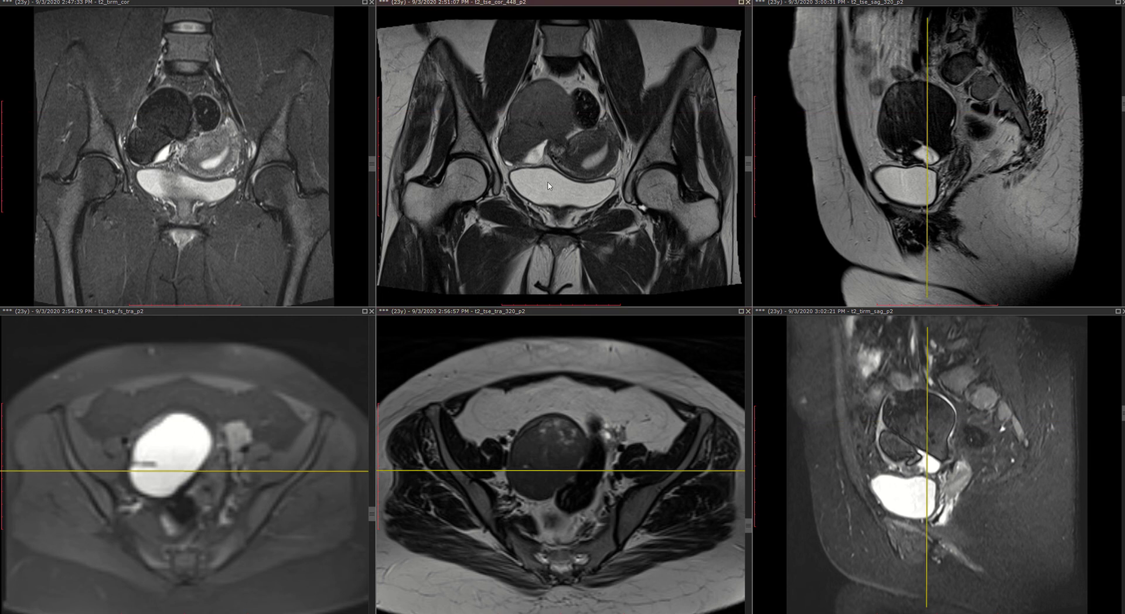
pyautogui.scroll(3, 550, 186)
pyautogui.scroll(6, 551, 186)
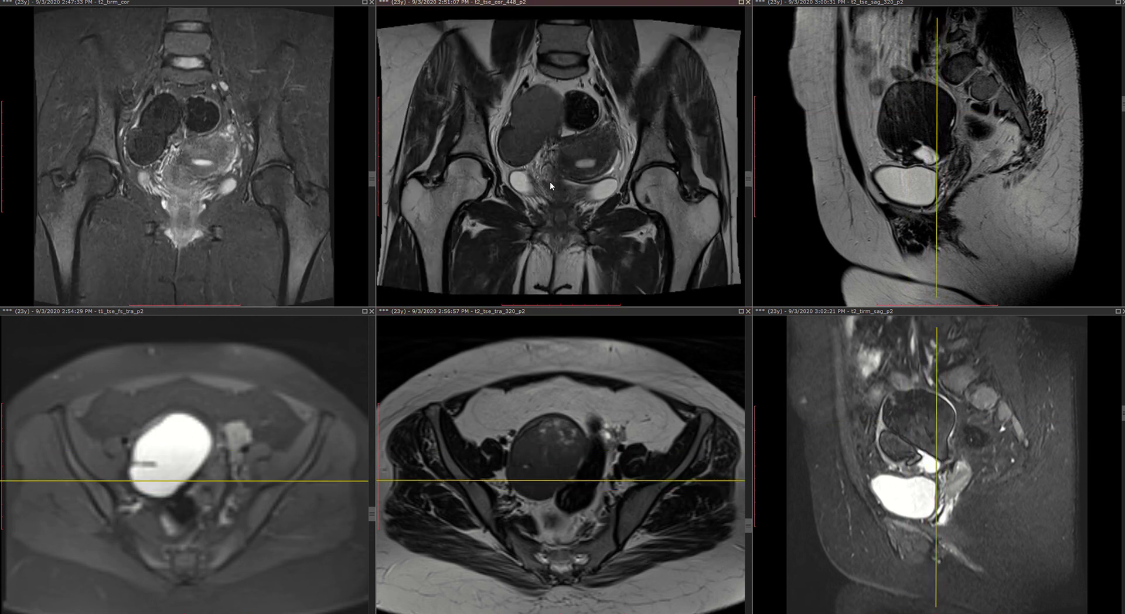
pyautogui.scroll(8, 550, 185)
pyautogui.scroll(10, 550, 186)
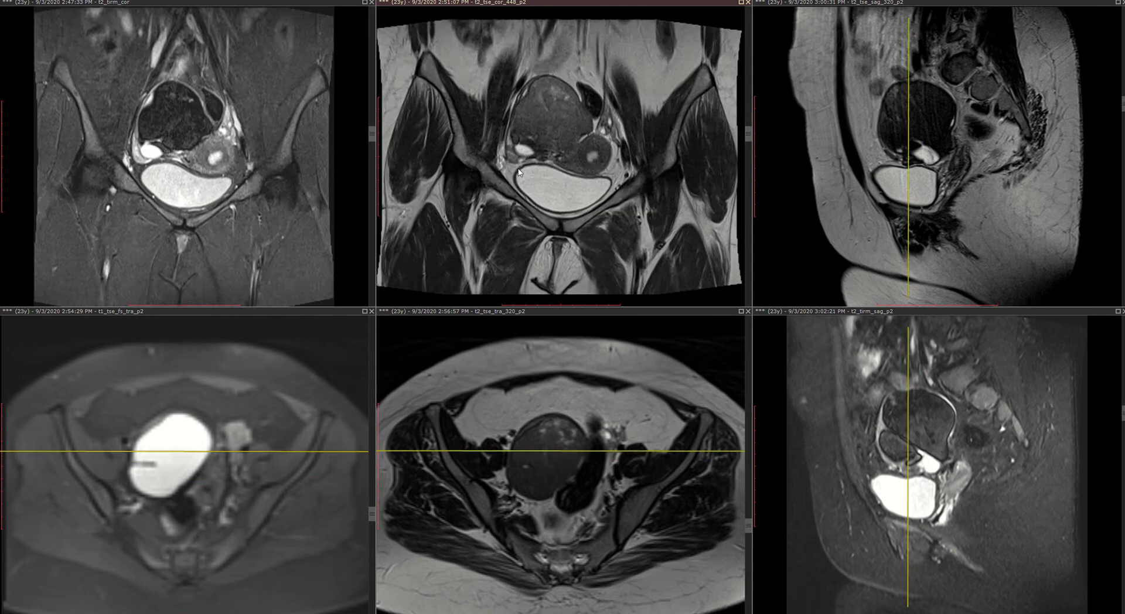
pyautogui.scroll(10, 519, 172)
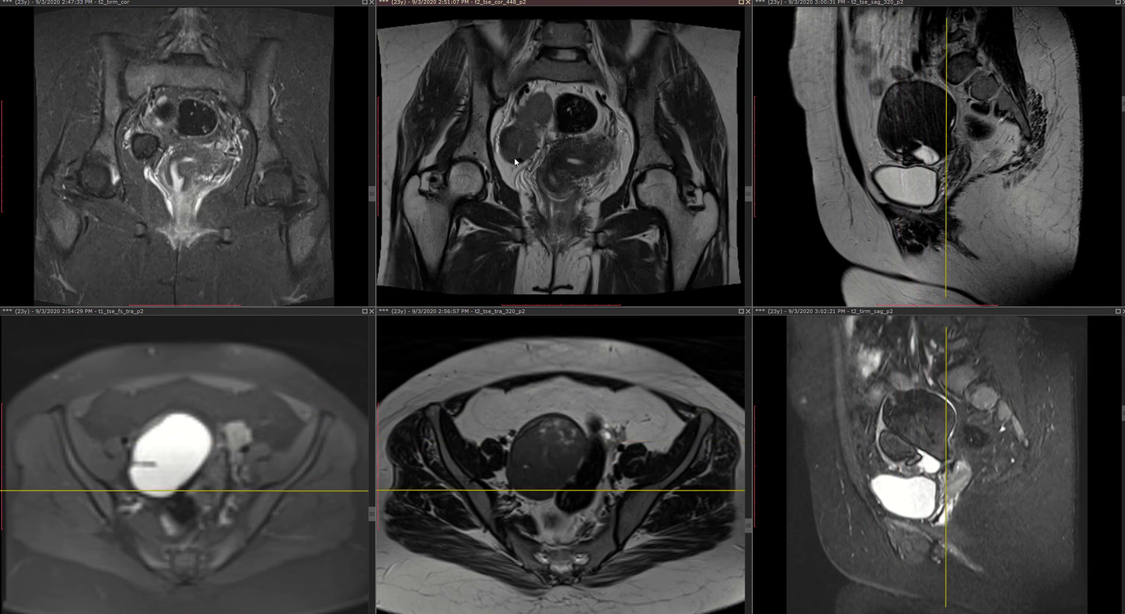
# - Make the sagittal series drive the reference lines and page to a midline slice through mass and bladder
pyautogui.click(856, 410)
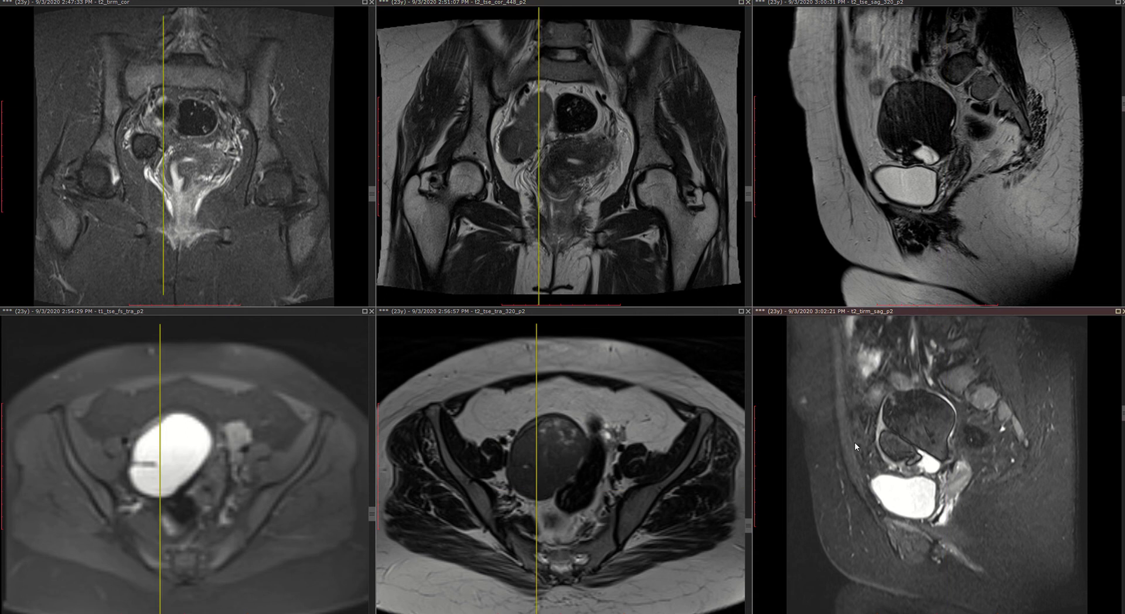
pyautogui.scroll(-3, 886, 448)
pyautogui.scroll(-3, 887, 448)
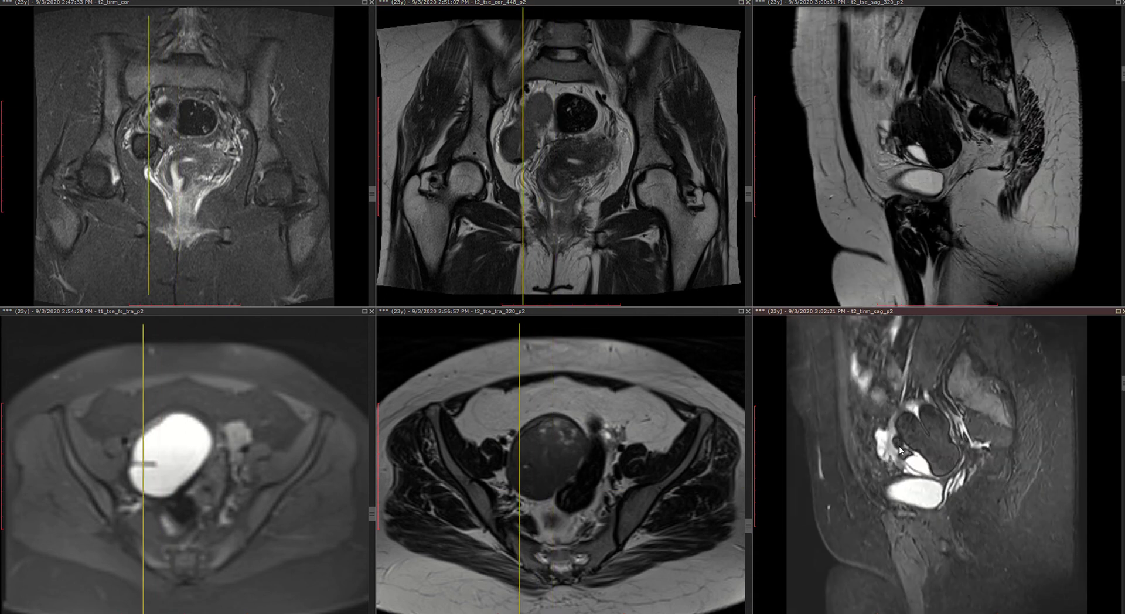
pyautogui.scroll(3, 898, 447)
pyautogui.scroll(-3, 898, 445)
pyautogui.scroll(3, 899, 445)
pyautogui.scroll(3, 897, 451)
pyautogui.scroll(-5, 688, 464)
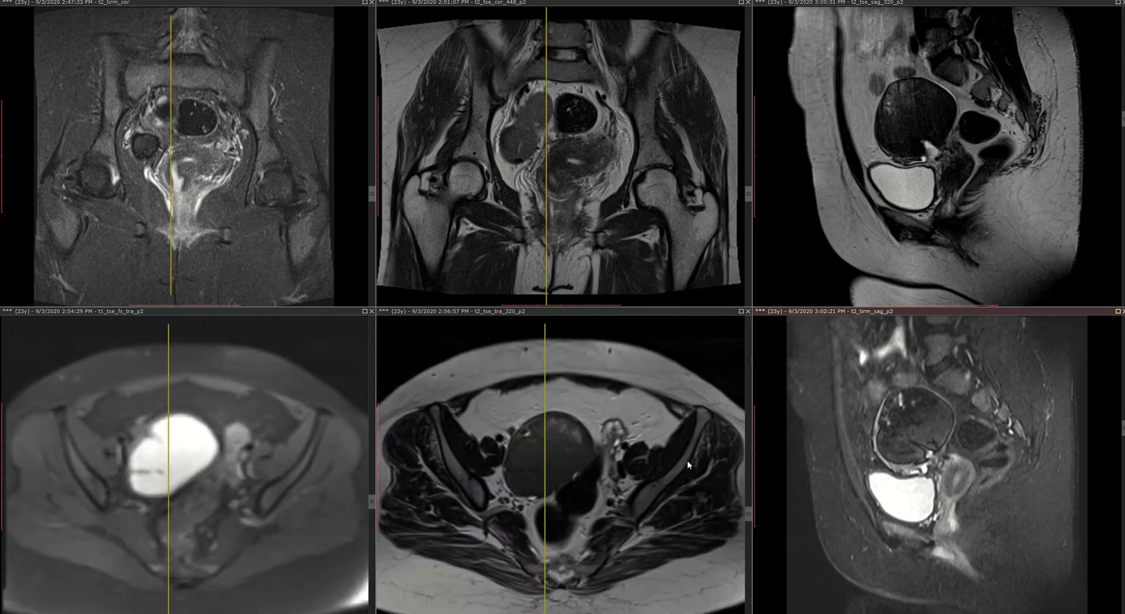
pyautogui.scroll(-5, 688, 465)
pyautogui.scroll(5, 688, 465)
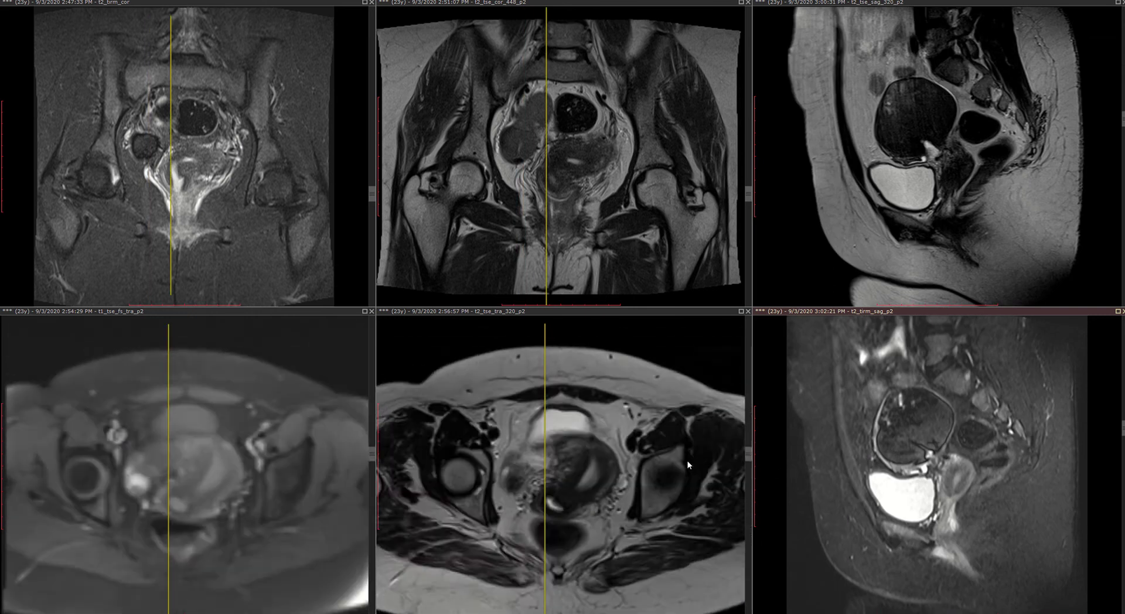
pyautogui.scroll(8, 689, 465)
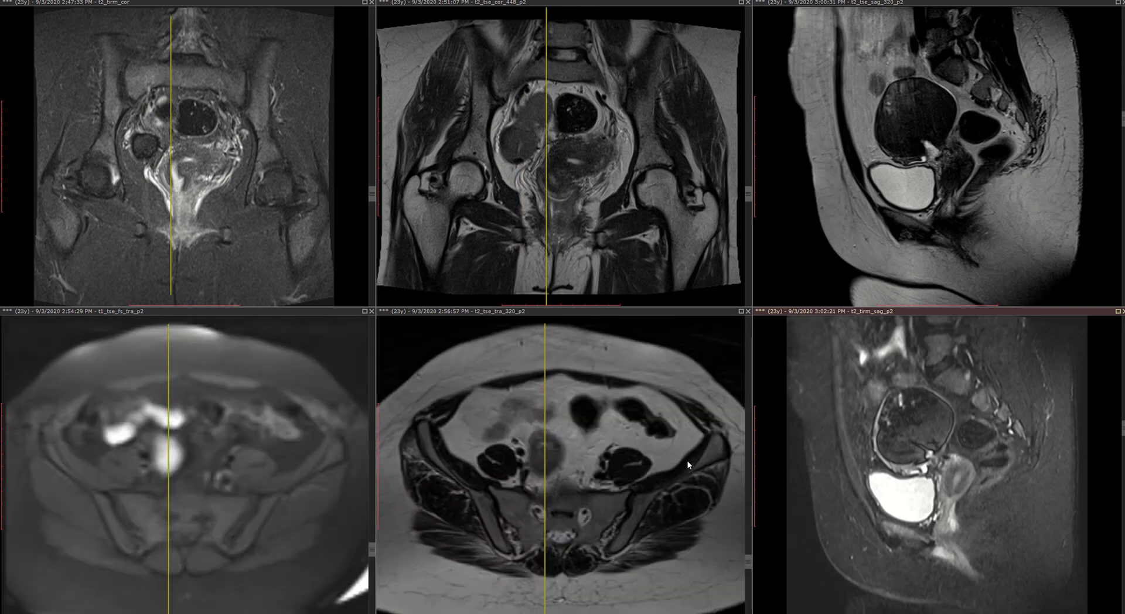
pyautogui.scroll(-6, 689, 464)
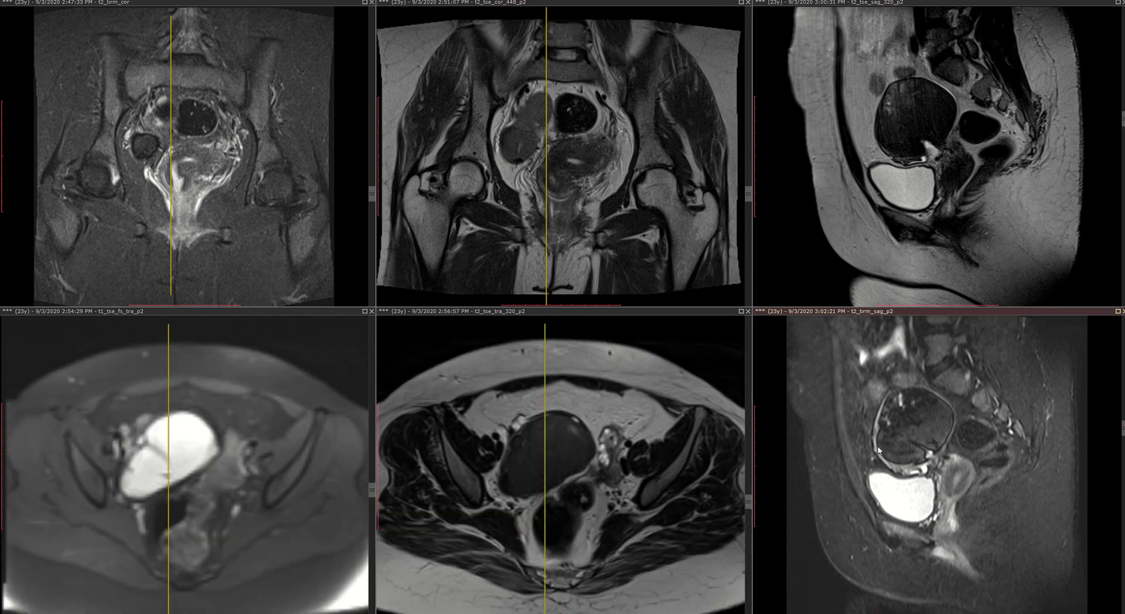
pyautogui.scroll(-8, 954, 441)
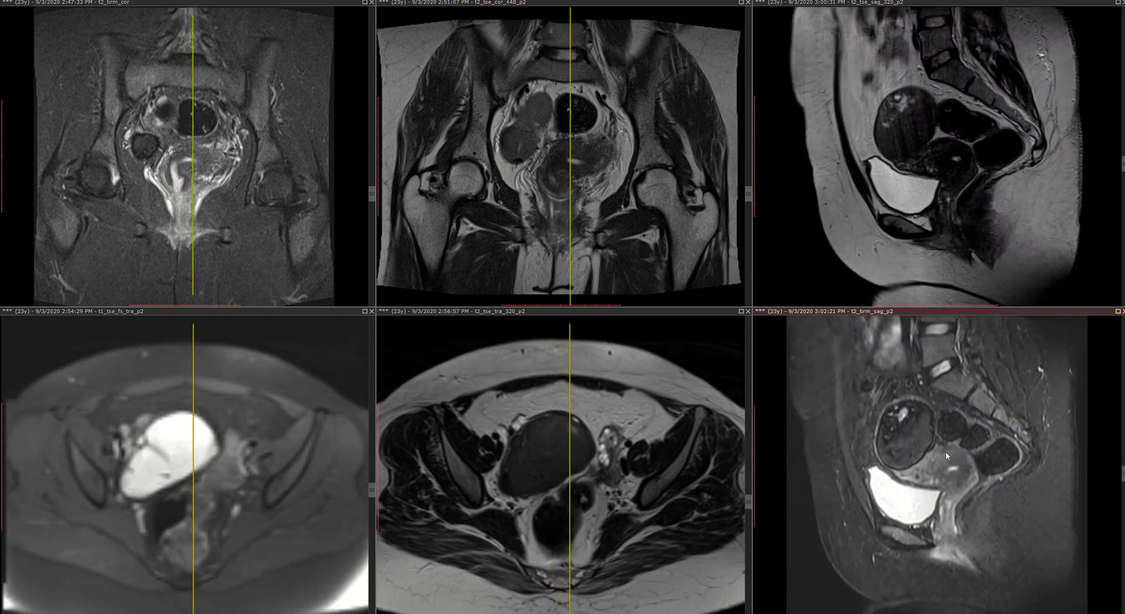
pyautogui.scroll(-2, 945, 455)
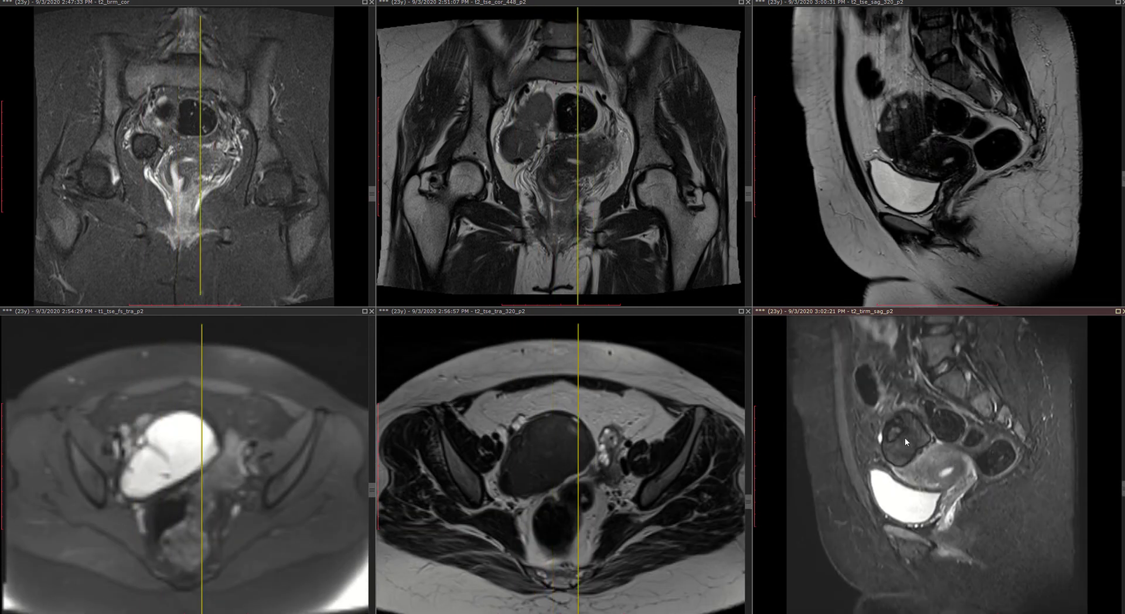
pyautogui.scroll(-4, 904, 437)
pyautogui.scroll(6, 894, 433)
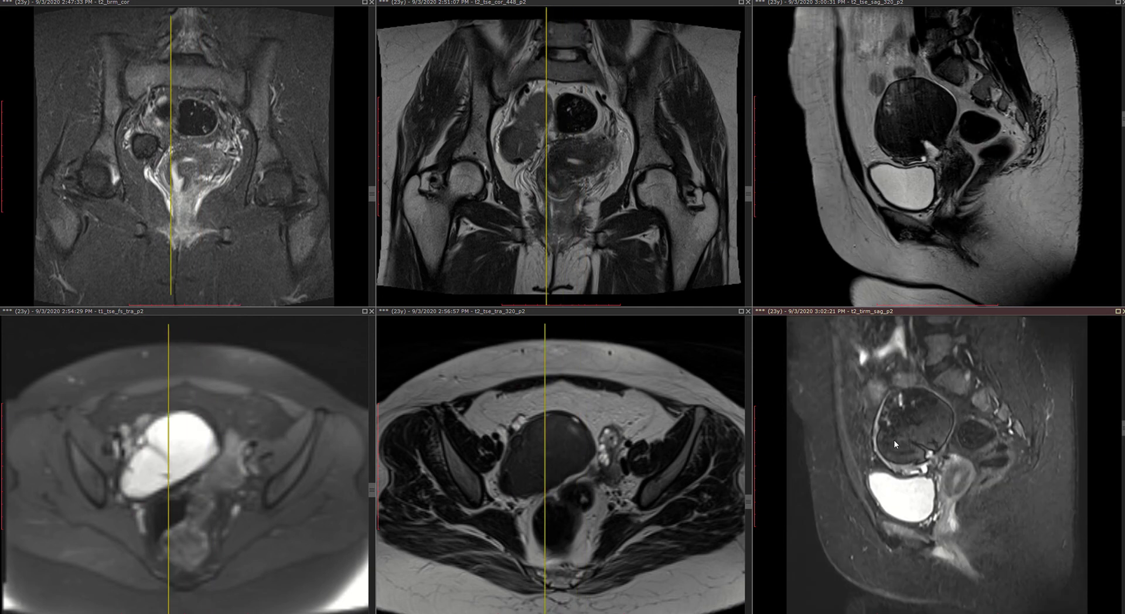
pyautogui.scroll(5, 894, 439)
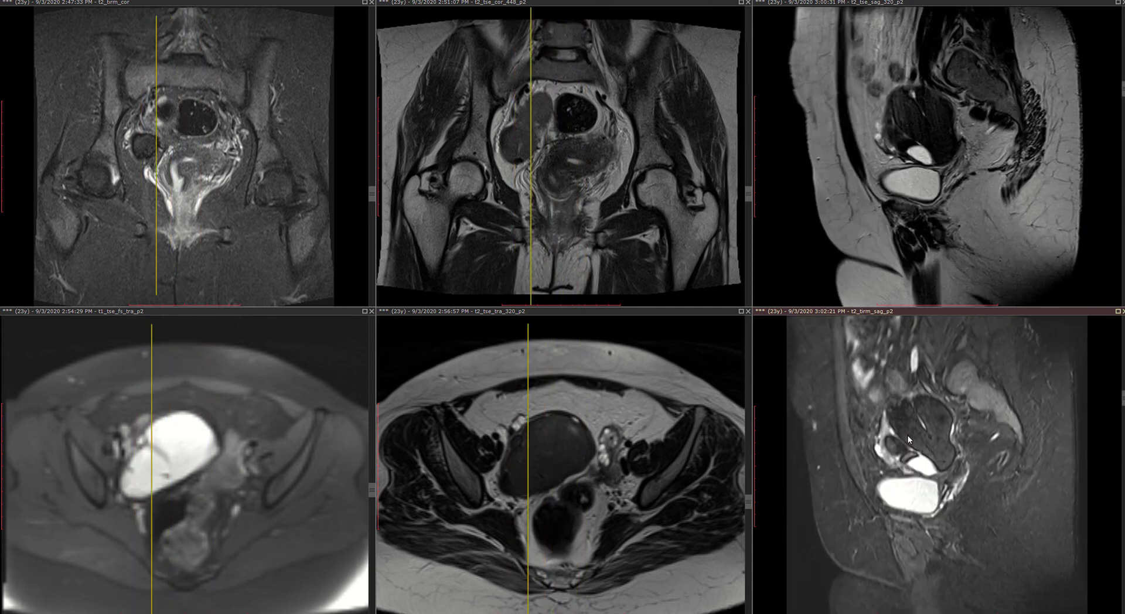
pyautogui.scroll(-5, 907, 439)
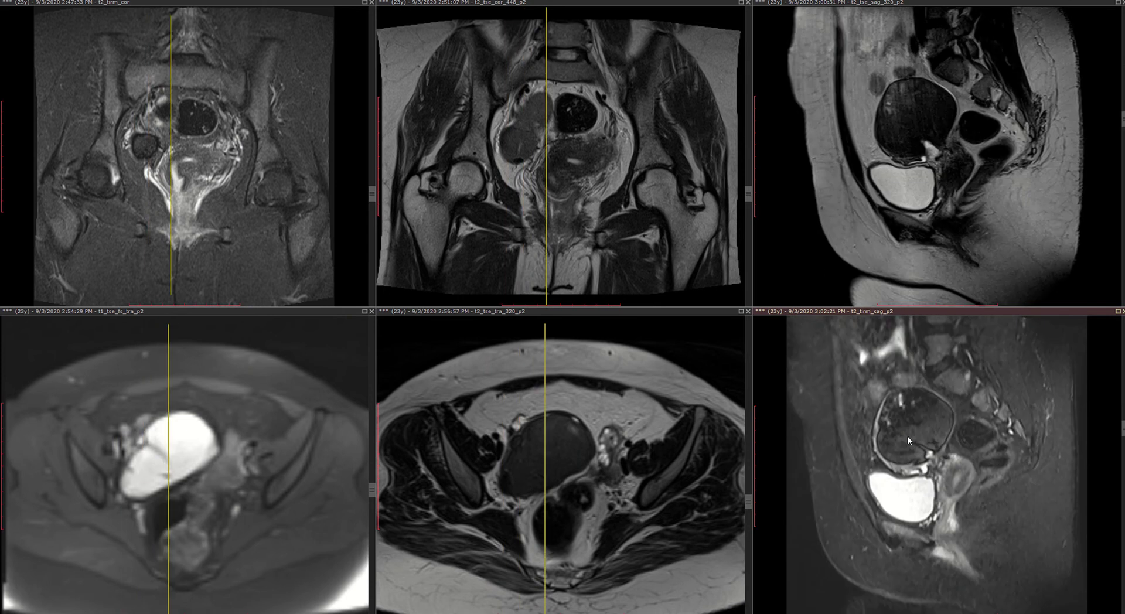
pyautogui.scroll(-1, 908, 440)
# - Reactivate the coronal viewport and page both coronal series to a slightly more anterior slice
pyautogui.click(587, 241)
pyautogui.scroll(-5, 591, 244)
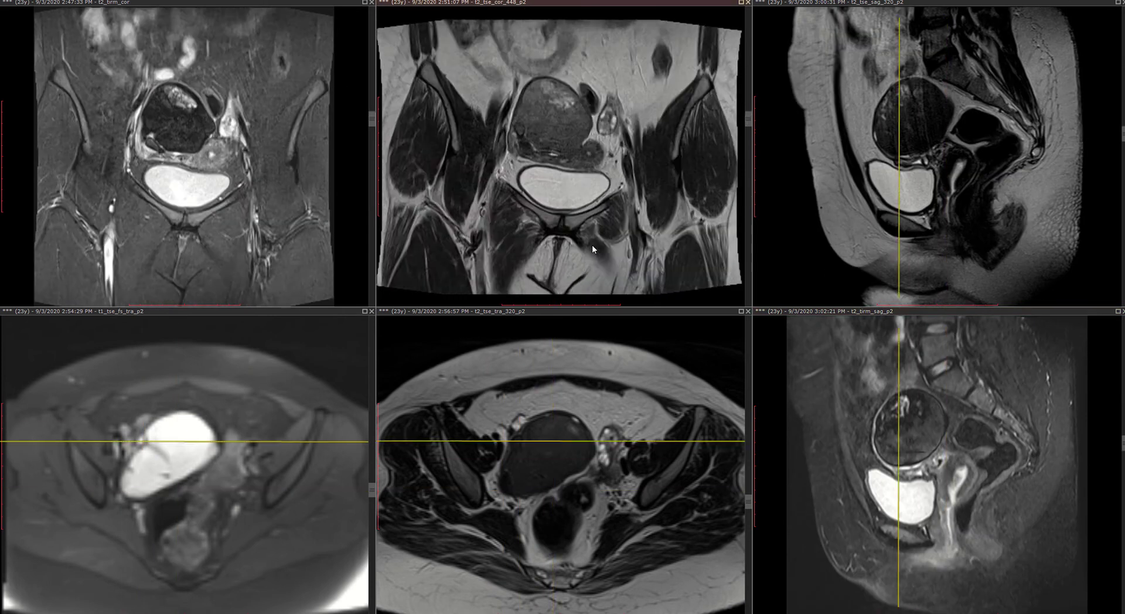
pyautogui.scroll(-10, 592, 244)
pyautogui.scroll(10, 595, 234)
pyautogui.scroll(5, 597, 232)
pyautogui.scroll(-2, 596, 232)
pyautogui.scroll(3, 597, 232)
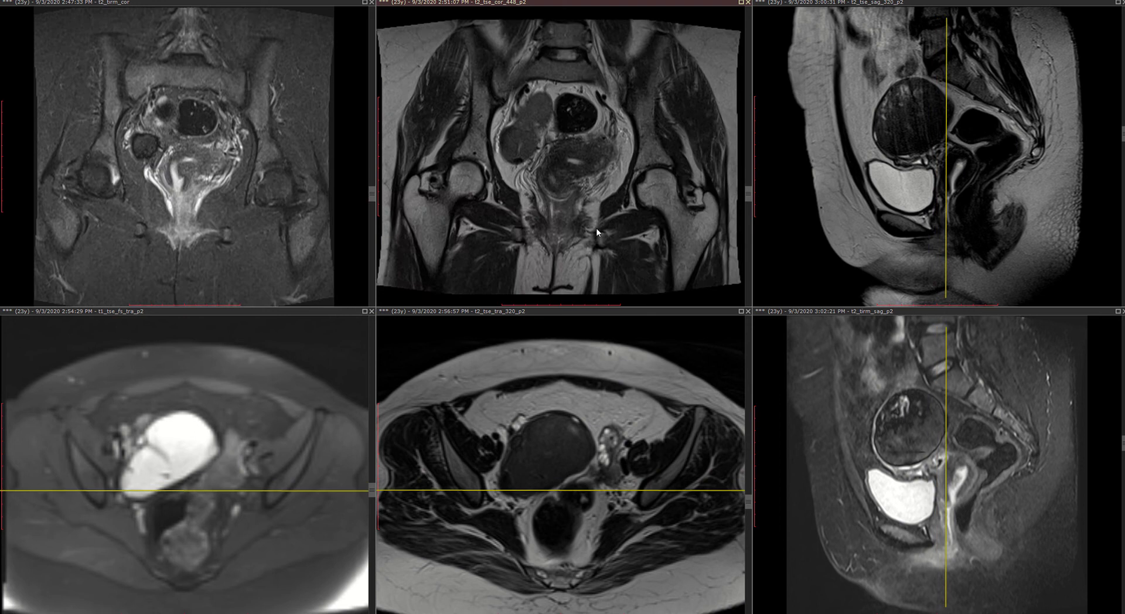
pyautogui.scroll(-5, 596, 232)
pyautogui.scroll(5, 596, 232)
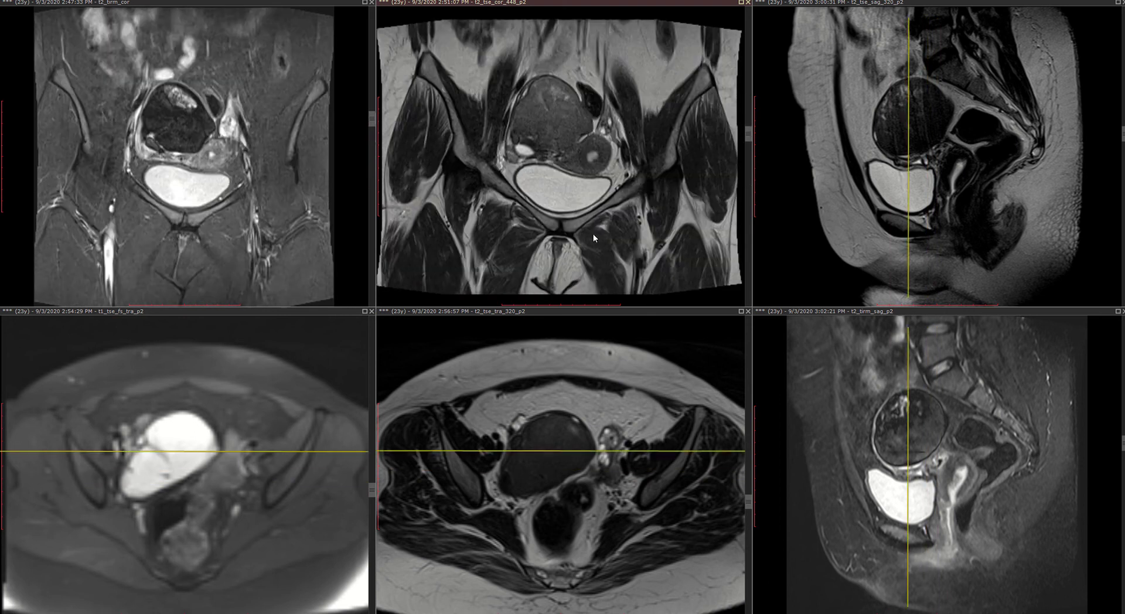
pyautogui.scroll(-5, 593, 236)
pyautogui.scroll(-8, 593, 233)
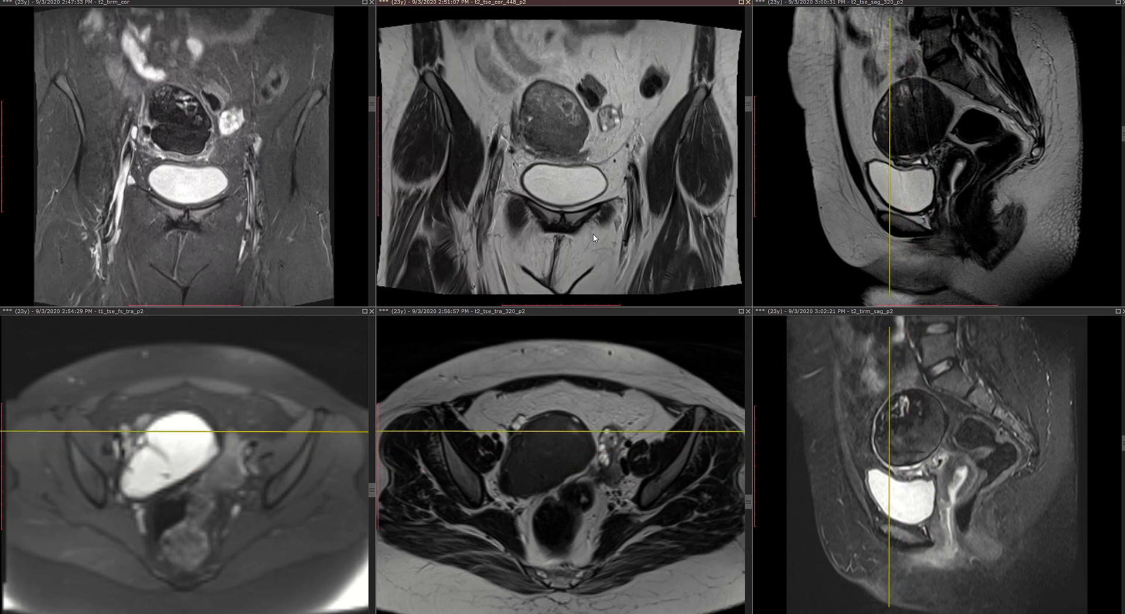
# - Return the axial slices to the level through the bright cyst beside the pelvic mass
pyautogui.scroll(5, 250, 406)
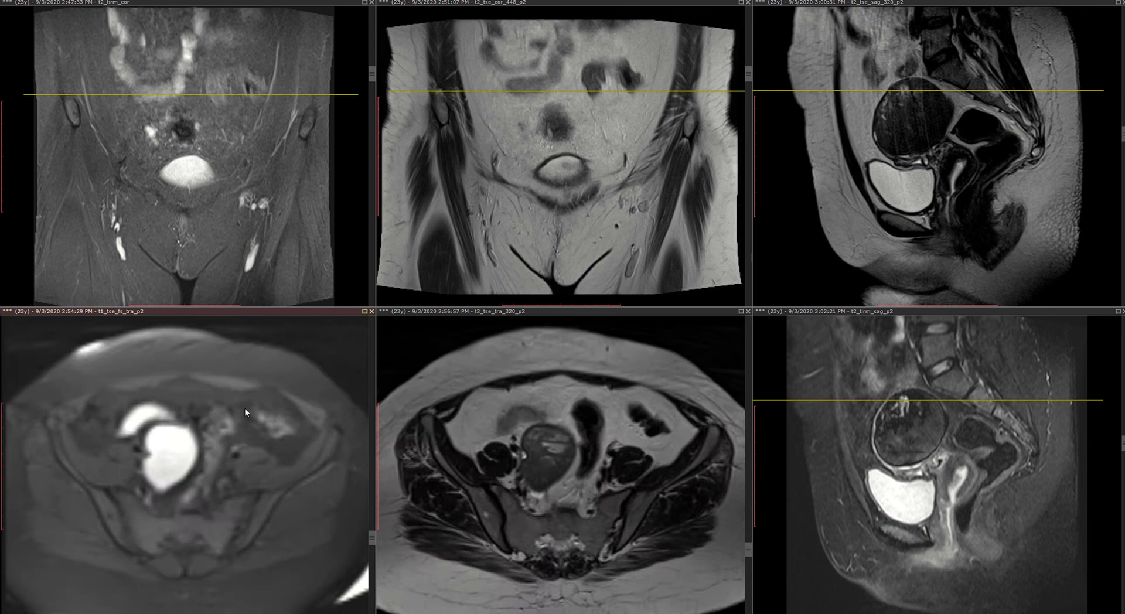
pyautogui.scroll(-4, 250, 406)
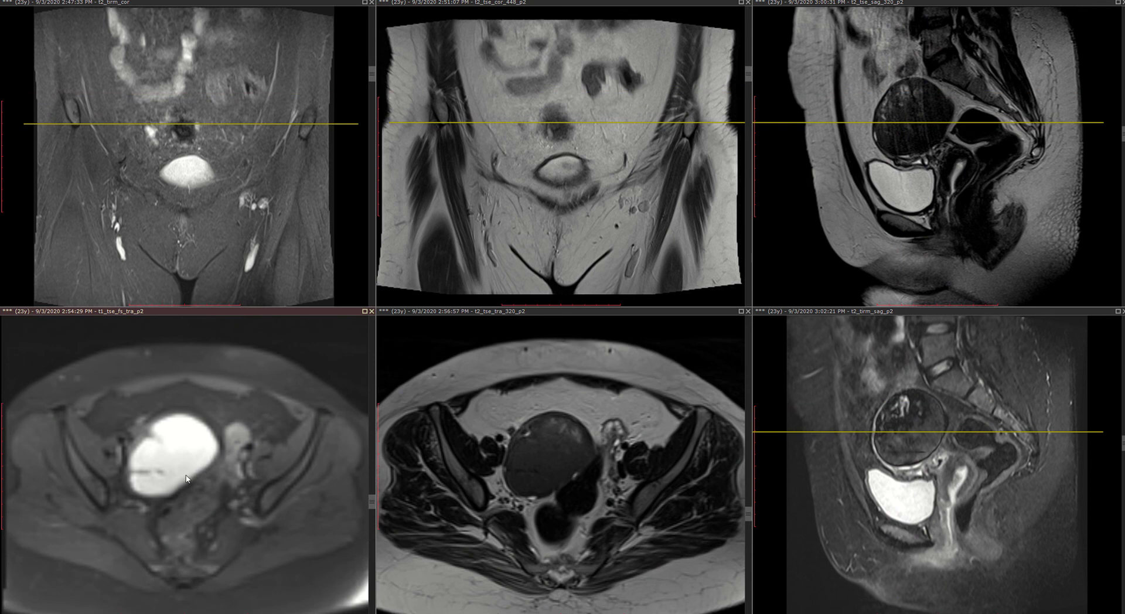